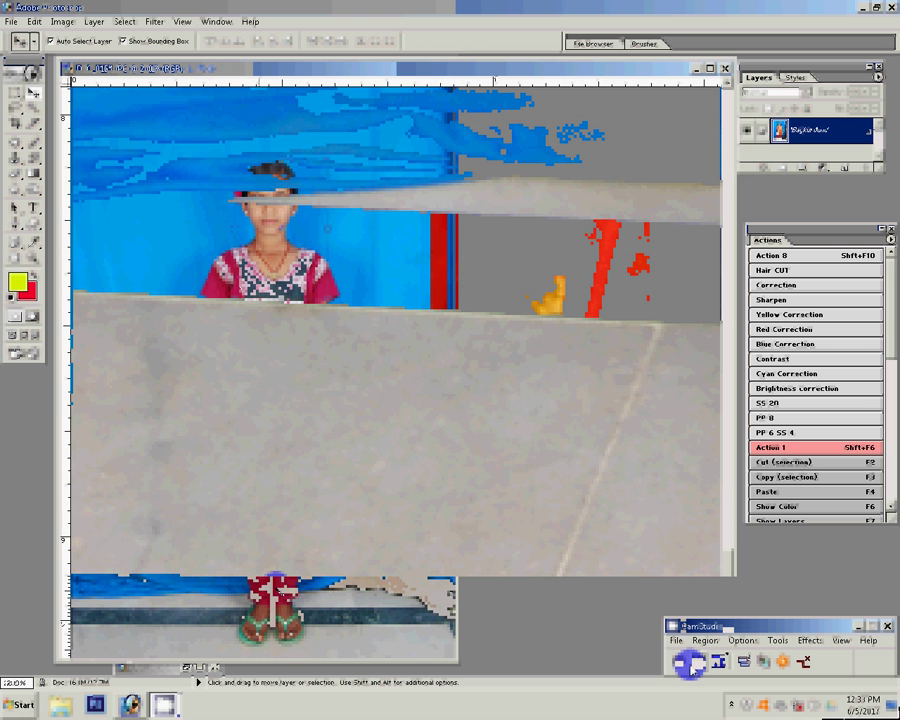
Fit the DSC_0155.JPG girl photo on screen and switch to the Pen tool for tracing
{"action": "left_click", "coordinate": [28, 257]}
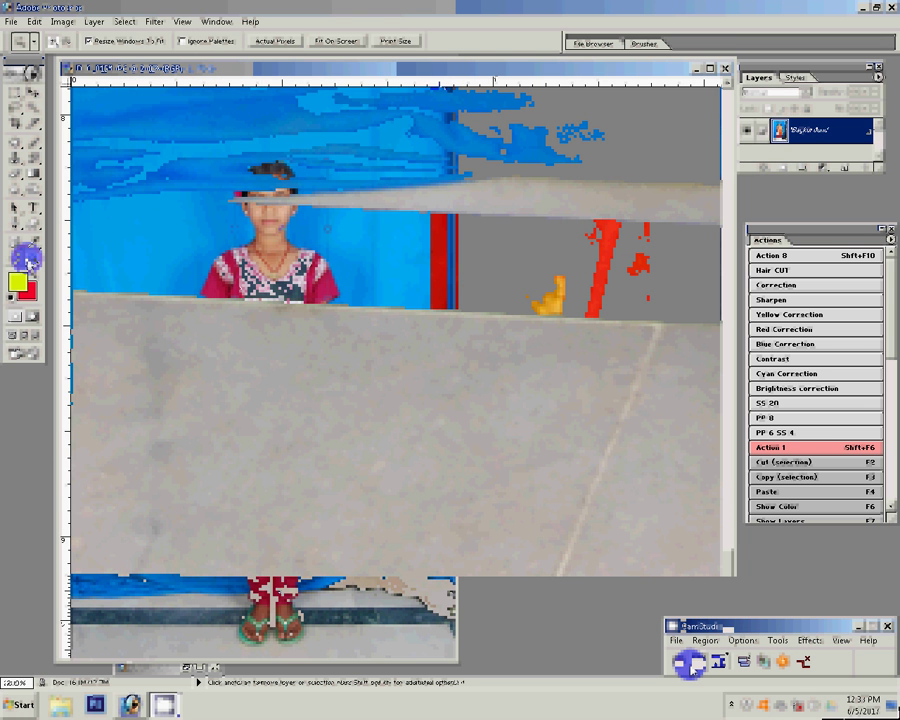
{"action": "left_click", "coordinate": [336, 41]}
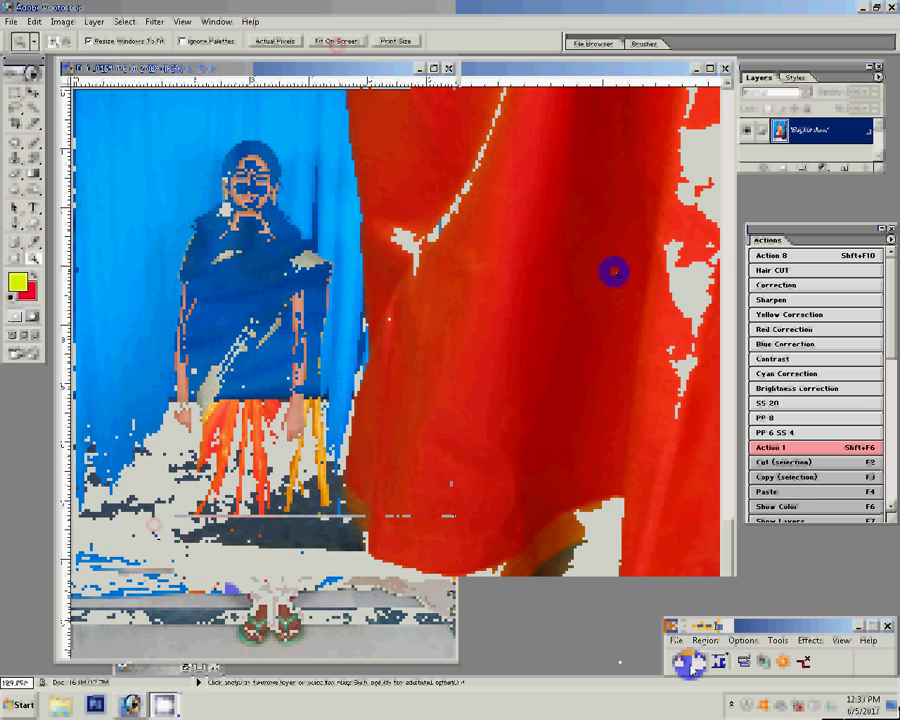
{"action": "key", "text": "p"}
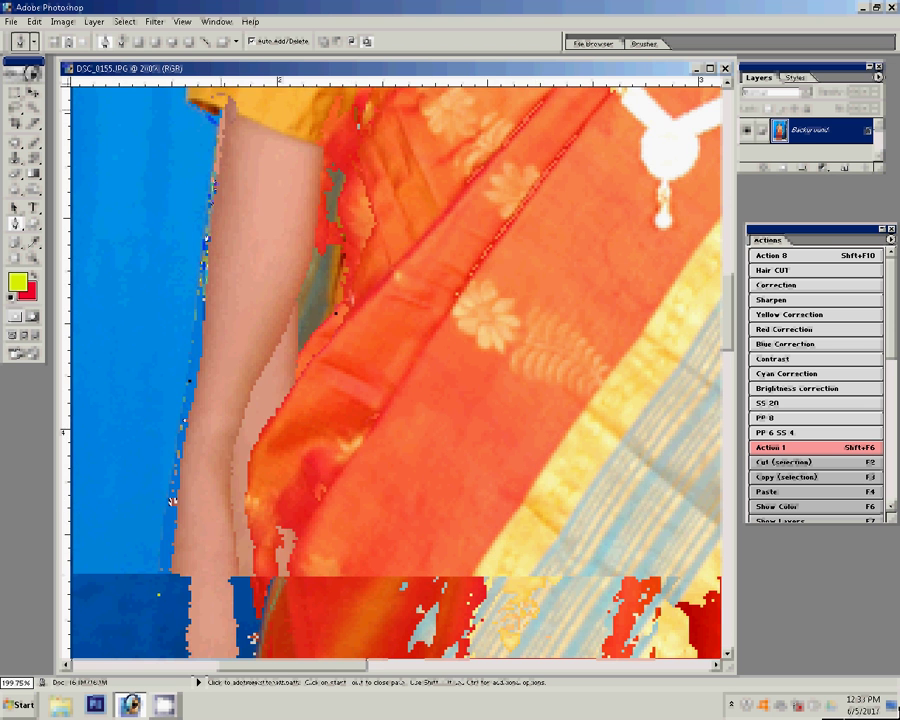
Place pen anchor points from the top of the shoulder down to the arm and along the ear's edge
{"action": "left_click_drag", "start_coordinate": [172, 500], "coordinate": [323, 290]}
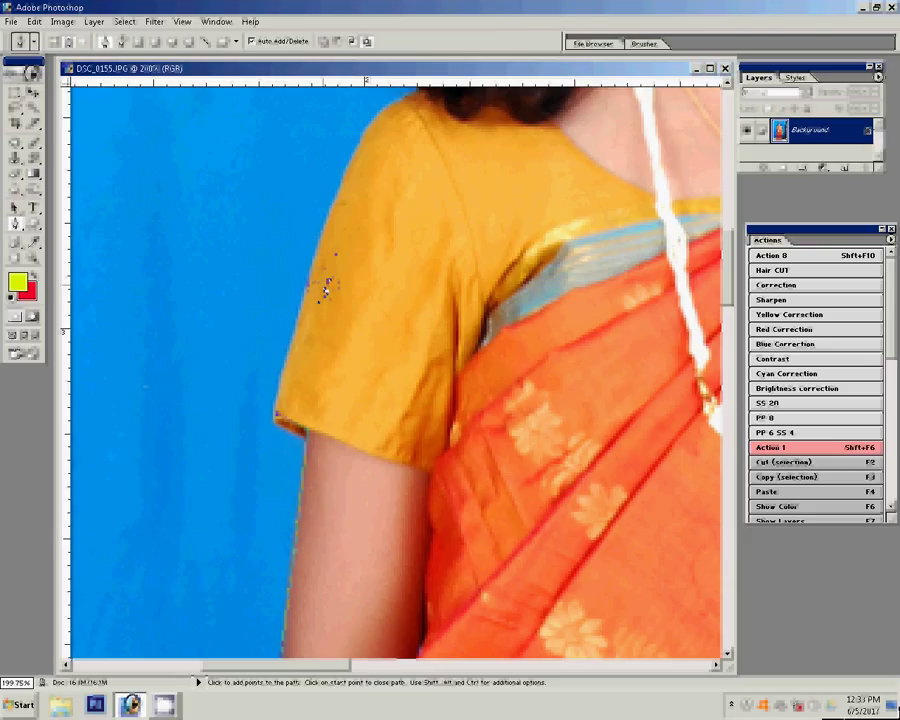
{"action": "left_click", "coordinate": [403, 92]}
{"action": "left_click_drag", "start_coordinate": [268, 376], "coordinate": [300, 440]}
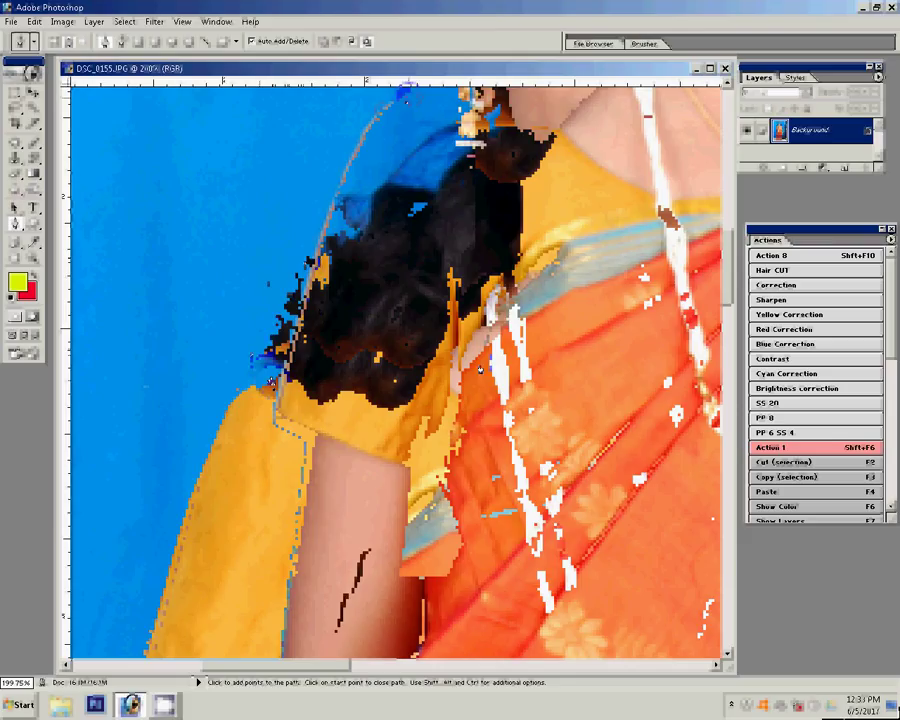
{"action": "scroll", "coordinate": [480, 370], "scroll_direction": "up", "scroll_amount": 5}
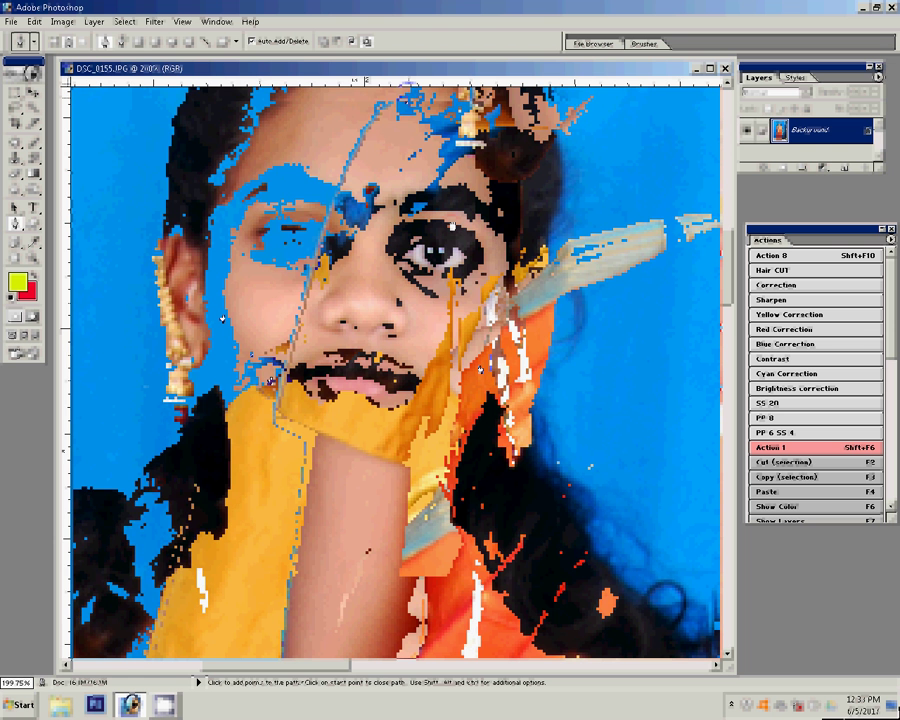
{"action": "left_click", "coordinate": [158, 324]}
{"action": "left_click", "coordinate": [166, 378]}
{"action": "left_click", "coordinate": [155, 234]}
Extend the path from the ear across the top of the hair, undoing one misplaced point
{"action": "scroll", "coordinate": [270, 380], "scroll_direction": "up", "scroll_amount": 4}
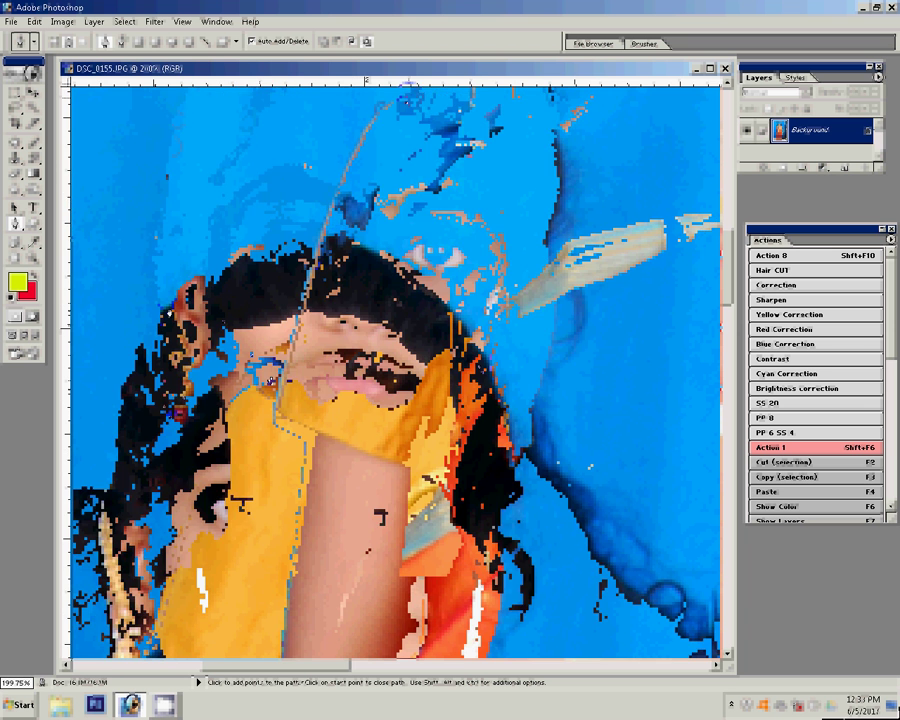
{"action": "left_click", "coordinate": [212, 268]}
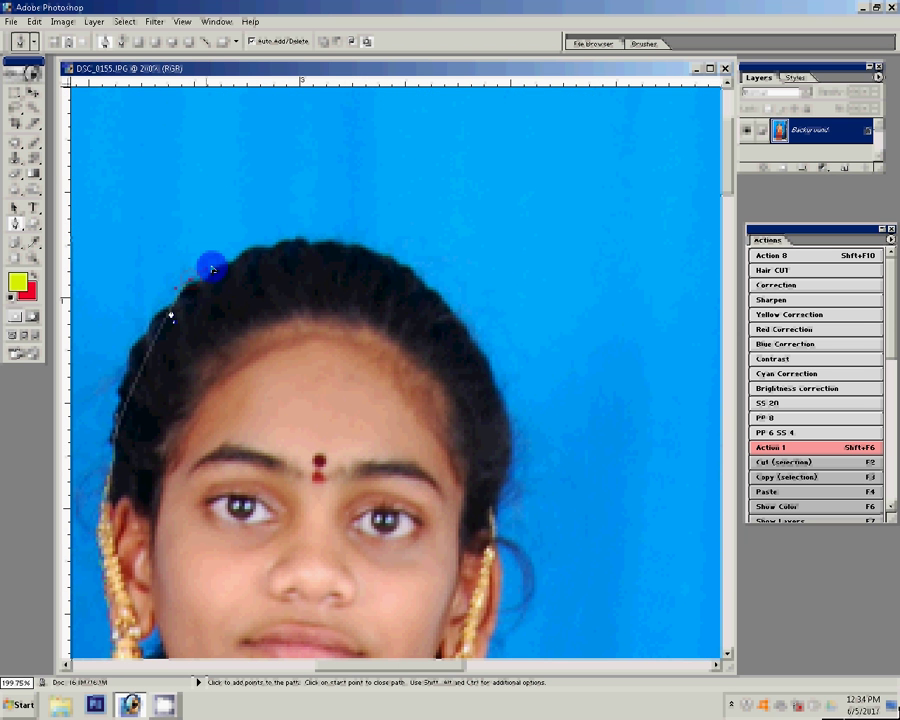
{"action": "left_click", "coordinate": [327, 249]}
{"action": "left_click", "coordinate": [386, 248]}
{"action": "key", "text": "ctrl+z"}
{"action": "left_click_drag", "start_coordinate": [212, 268], "coordinate": [398, 200]}
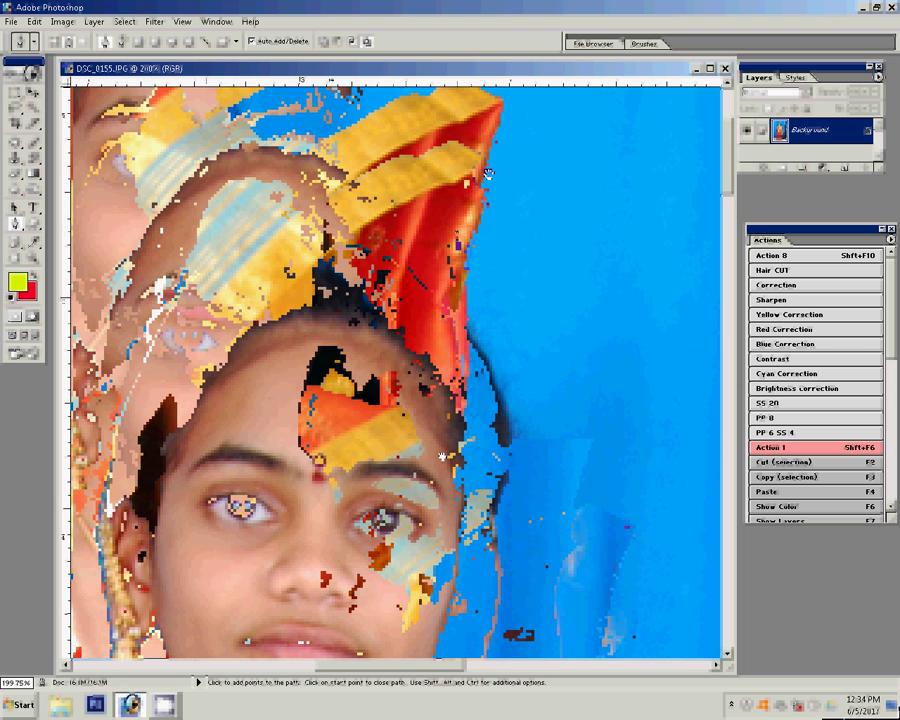
Add anchor points down the sari's right edge to the hanging fringe
{"action": "scroll", "coordinate": [466, 364], "scroll_direction": "down", "scroll_amount": 5}
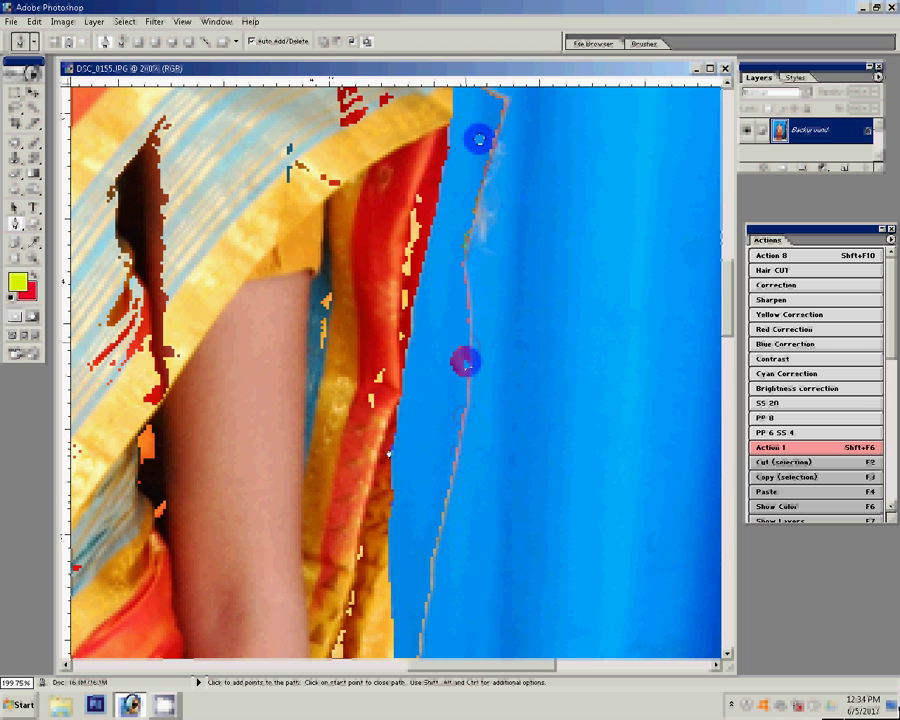
{"action": "left_click", "coordinate": [367, 176]}
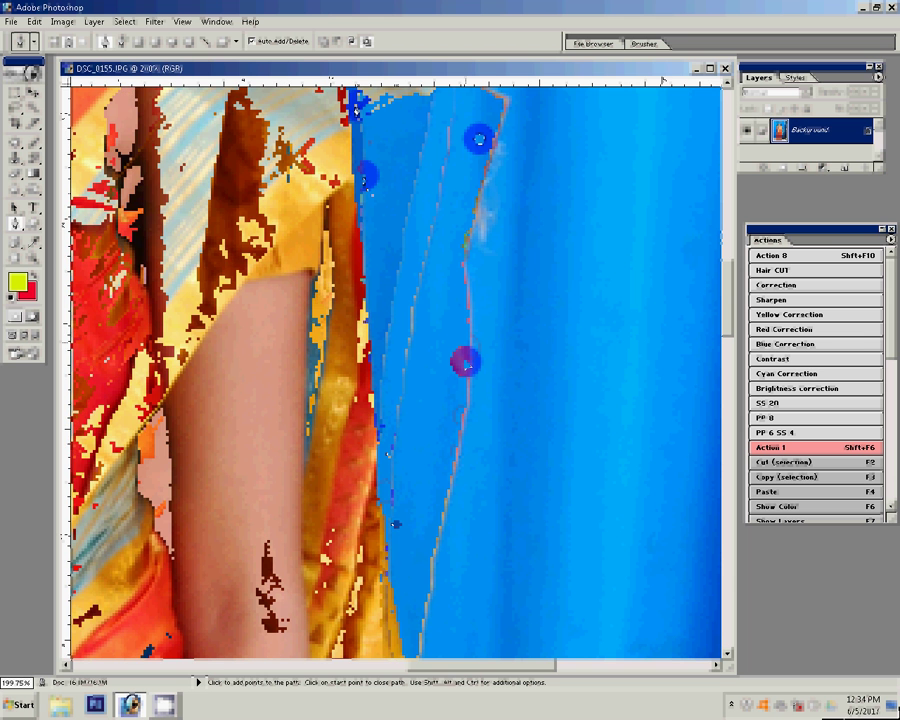
{"action": "left_click", "coordinate": [396, 524]}
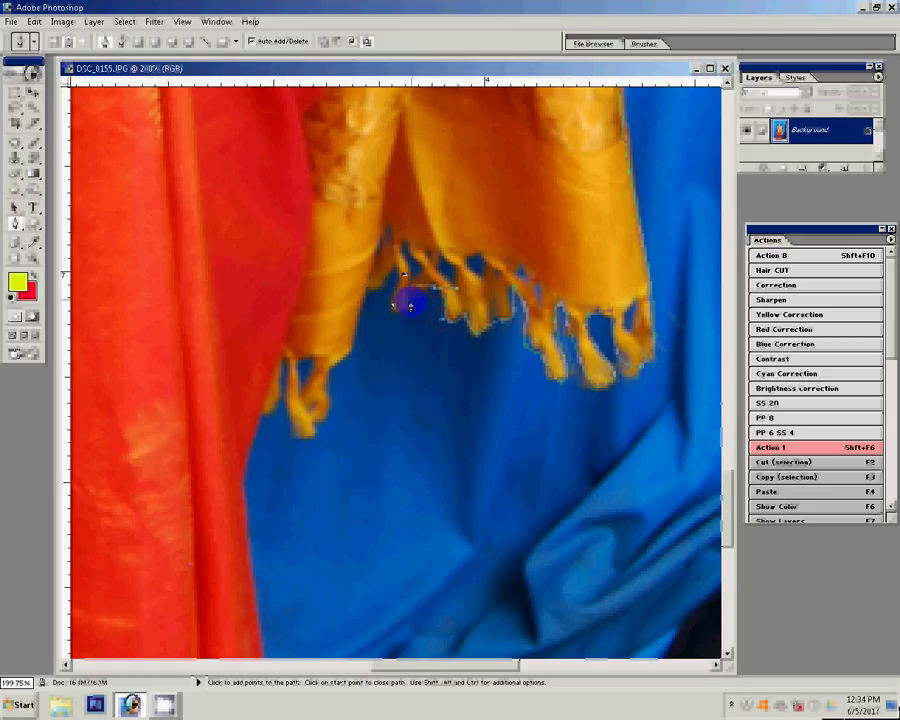
{"action": "left_click", "coordinate": [394, 305]}
Trace around the left fringe tassel and close the path at the sari hem
{"action": "left_click", "coordinate": [311, 433]}
{"action": "left_click", "coordinate": [286, 416]}
{"action": "left_click", "coordinate": [285, 390]}
{"action": "left_click", "coordinate": [268, 423]}
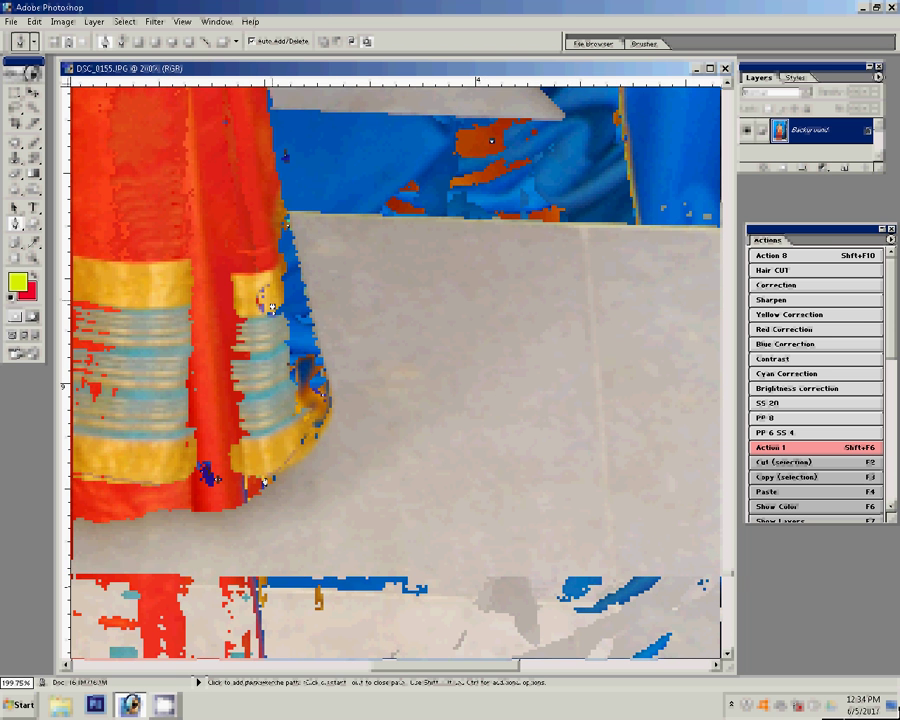
{"action": "left_click", "coordinate": [271, 306]}
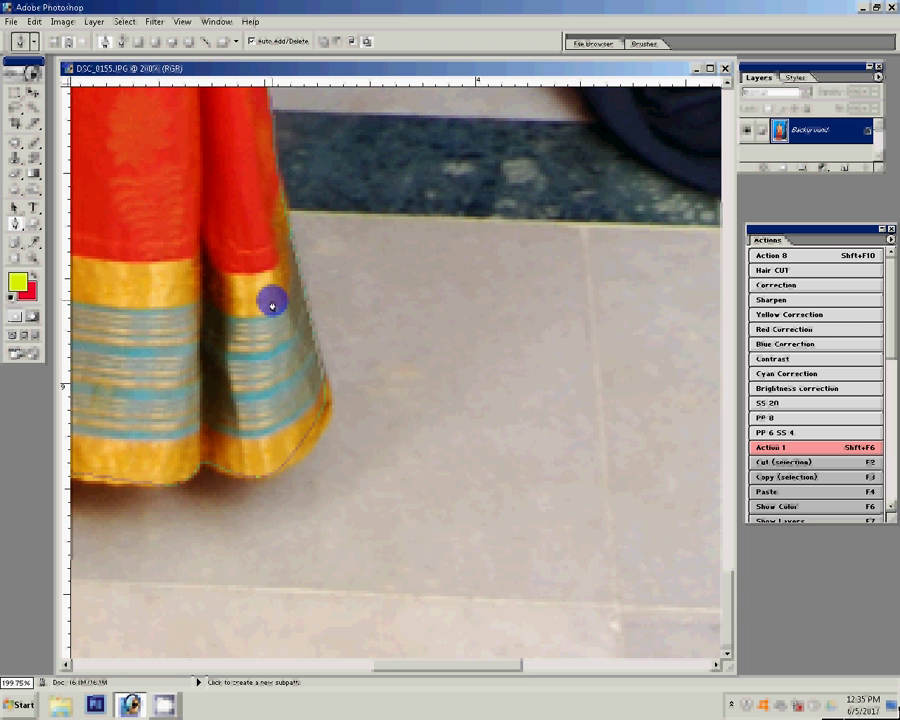
Make a selection from the path, copy the girl to a new layer, hide the Background, and fit her on screen
{"action": "right_click", "coordinate": [271, 306]}
{"action": "left_click", "coordinate": [292, 360]}
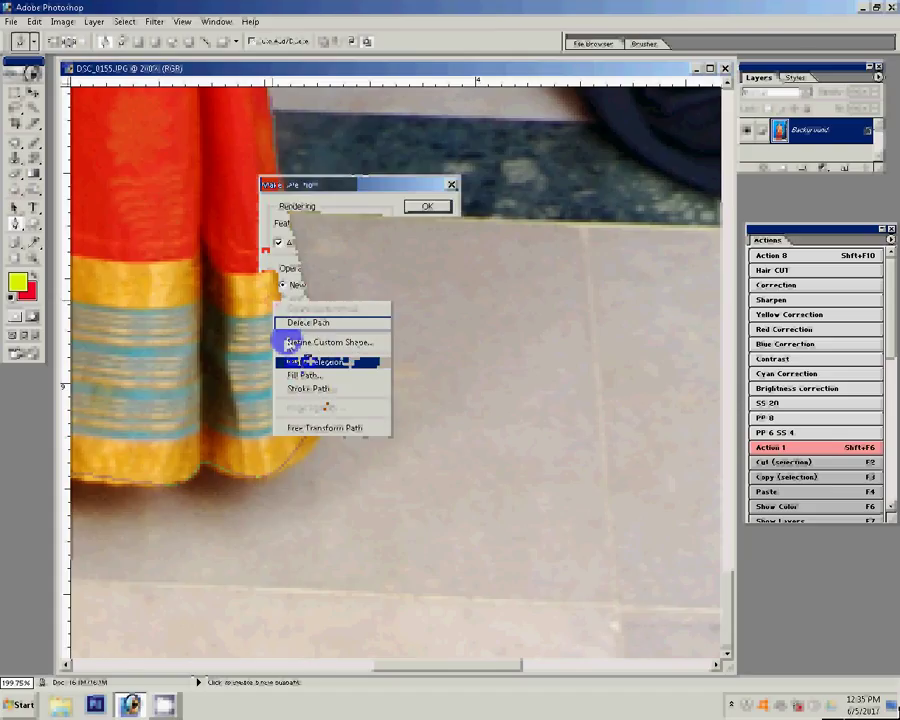
{"action": "key", "text": "Return"}
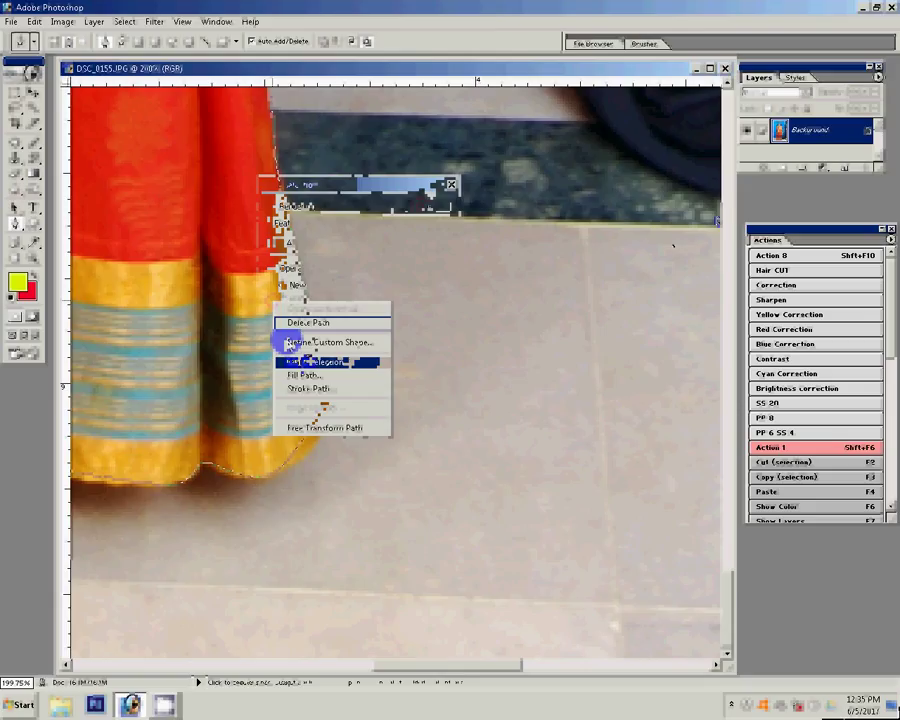
{"action": "key", "text": "ctrl+j"}
{"action": "left_click", "coordinate": [776, 285]}
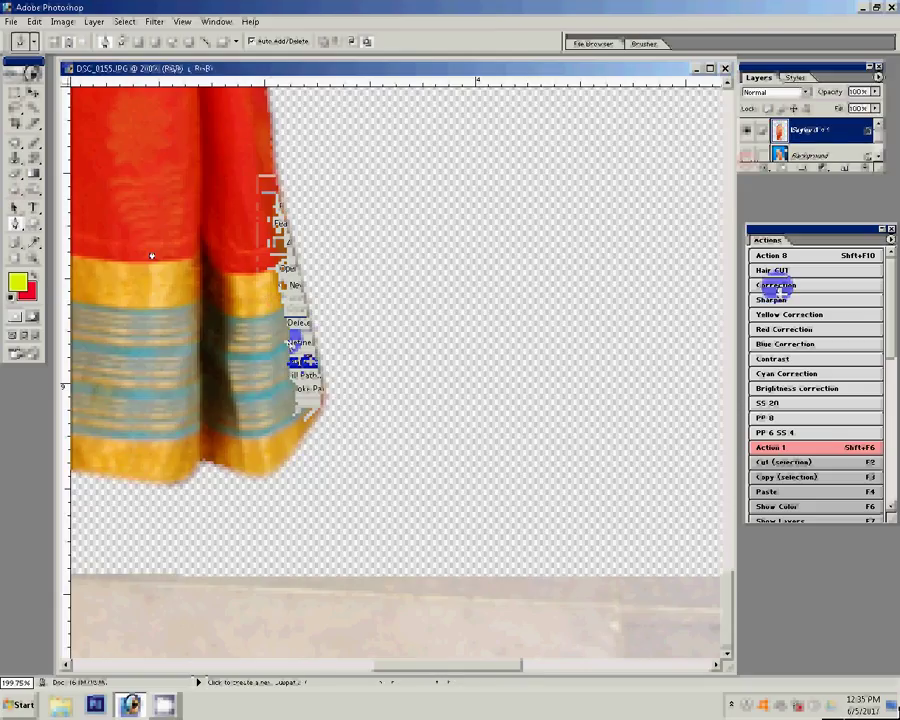
{"action": "key", "text": "z"}
{"action": "left_click", "coordinate": [286, 40]}
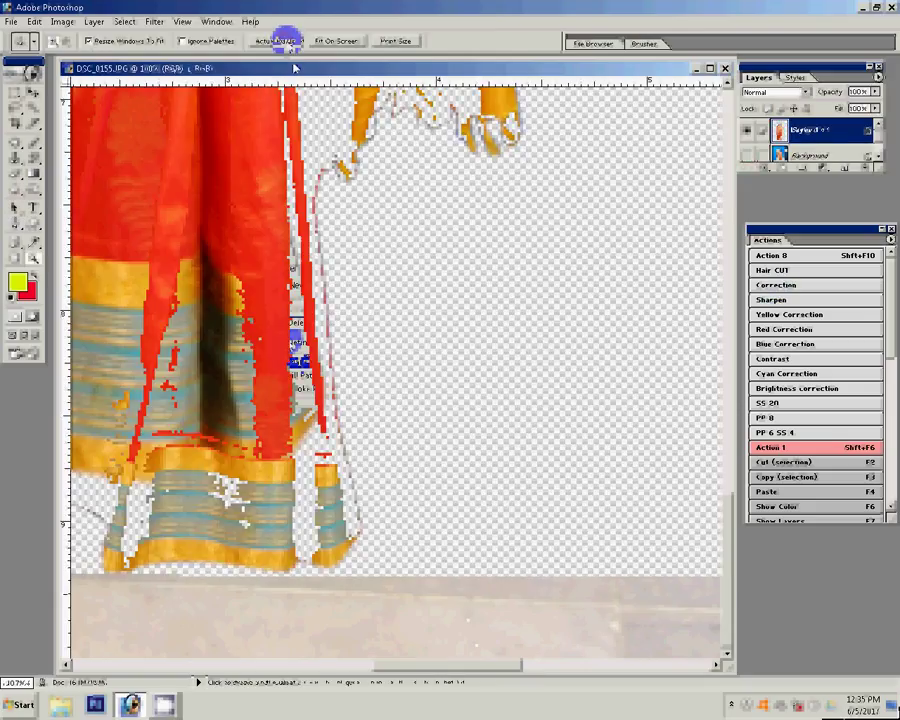
{"action": "left_click", "coordinate": [343, 42]}
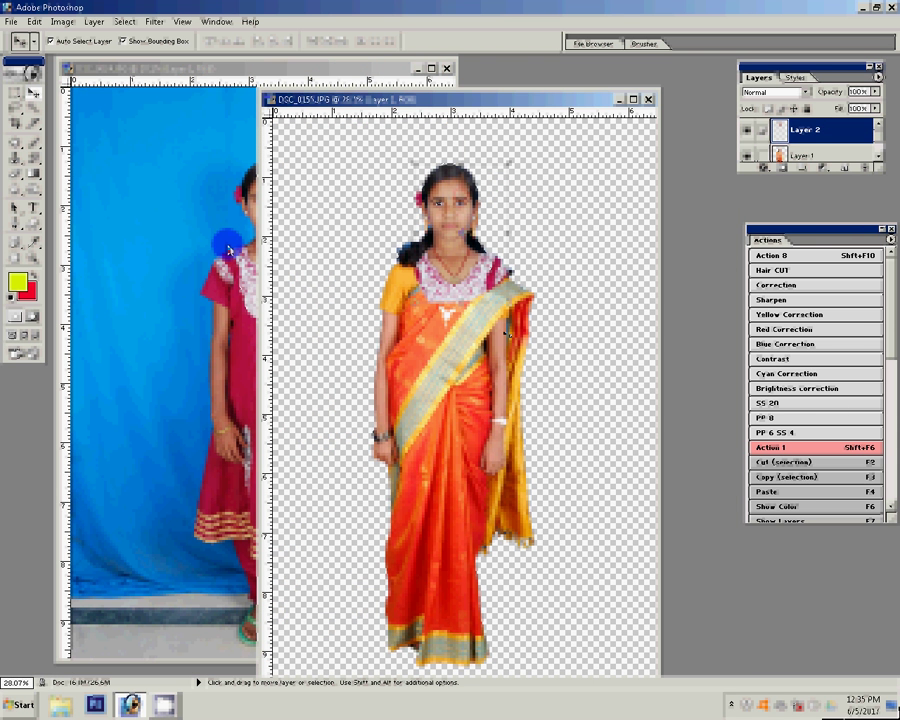
Rotate Layer 1 by about -2.2° and apply a matching transform to Layer 2
{"action": "left_click", "coordinate": [524, 185]}
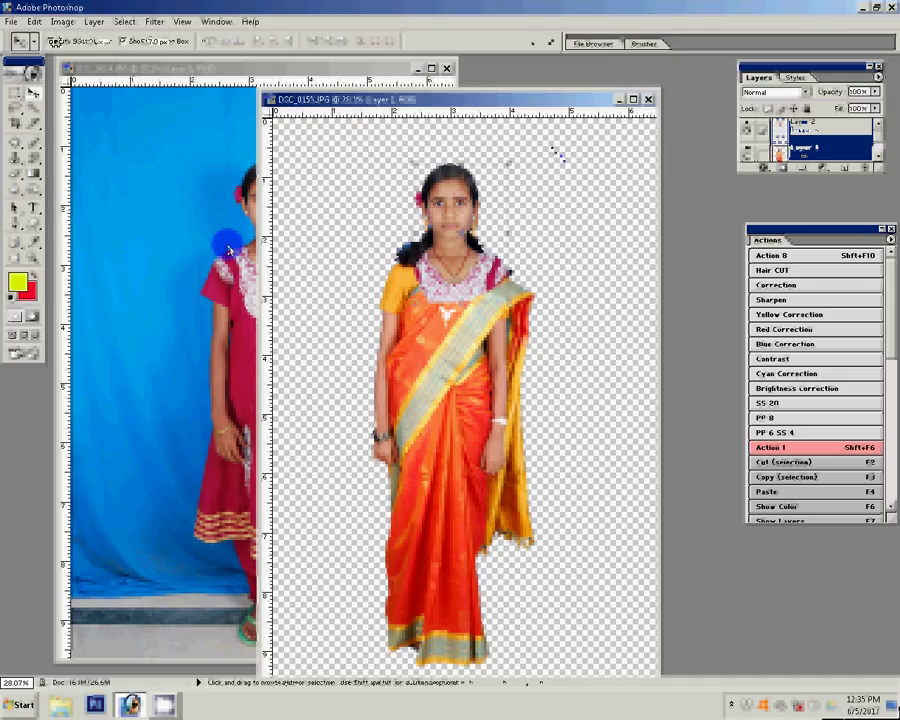
{"action": "left_click_drag", "start_coordinate": [558, 152], "coordinate": [555, 149]}
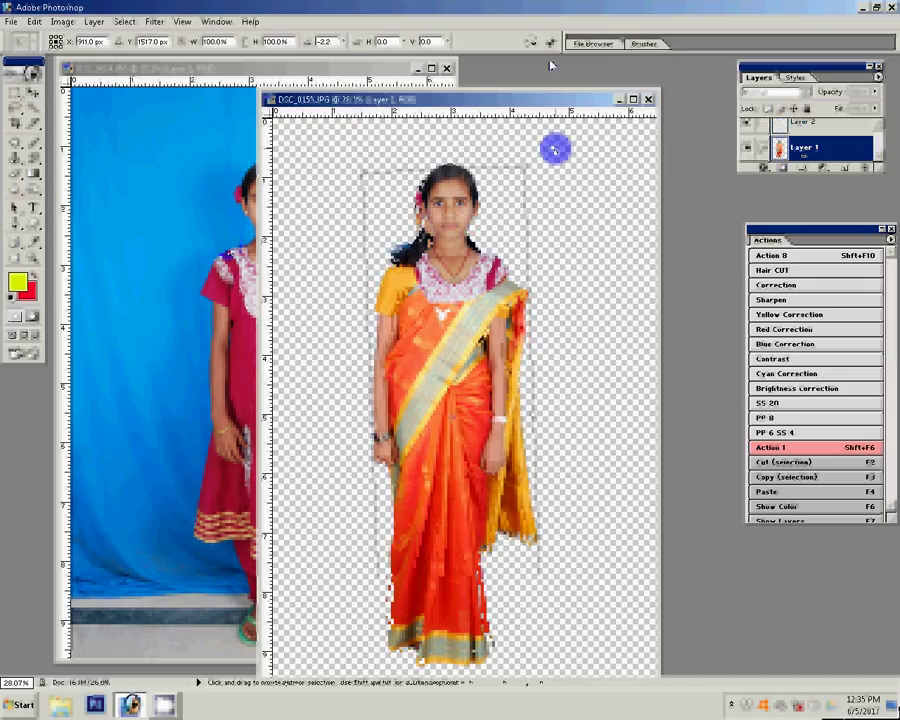
{"action": "key", "text": "Return"}
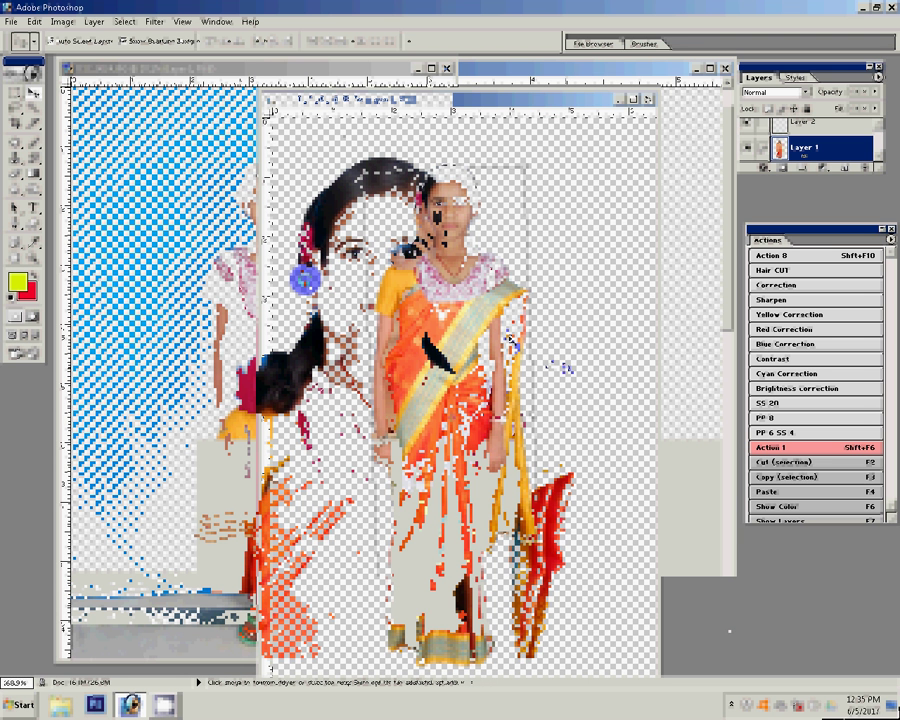
{"action": "left_click", "coordinate": [303, 282]}
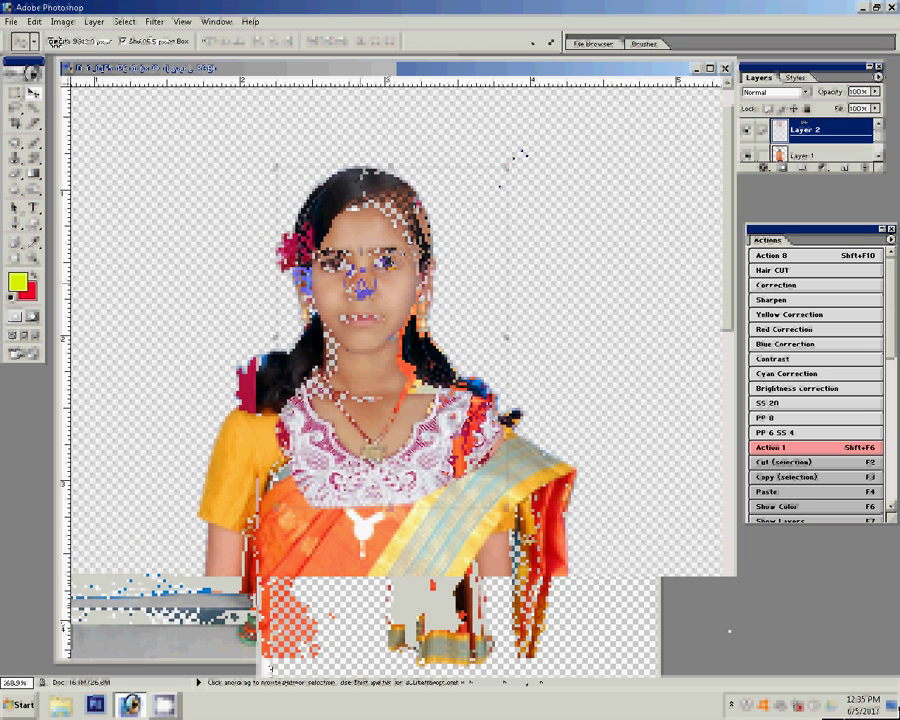
{"action": "left_click", "coordinate": [516, 160]}
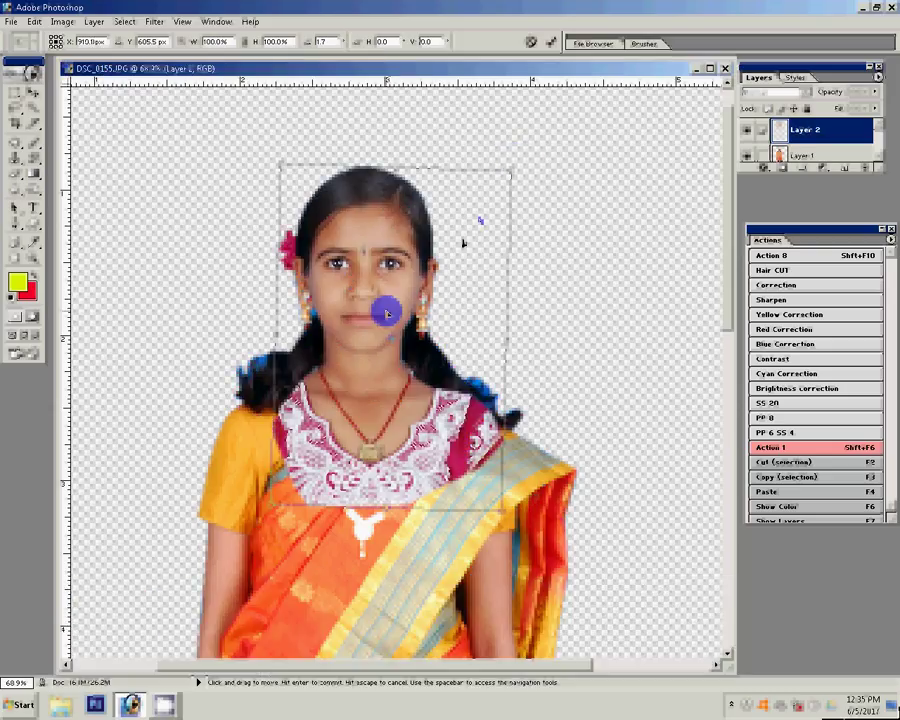
{"action": "left_click", "coordinate": [553, 43]}
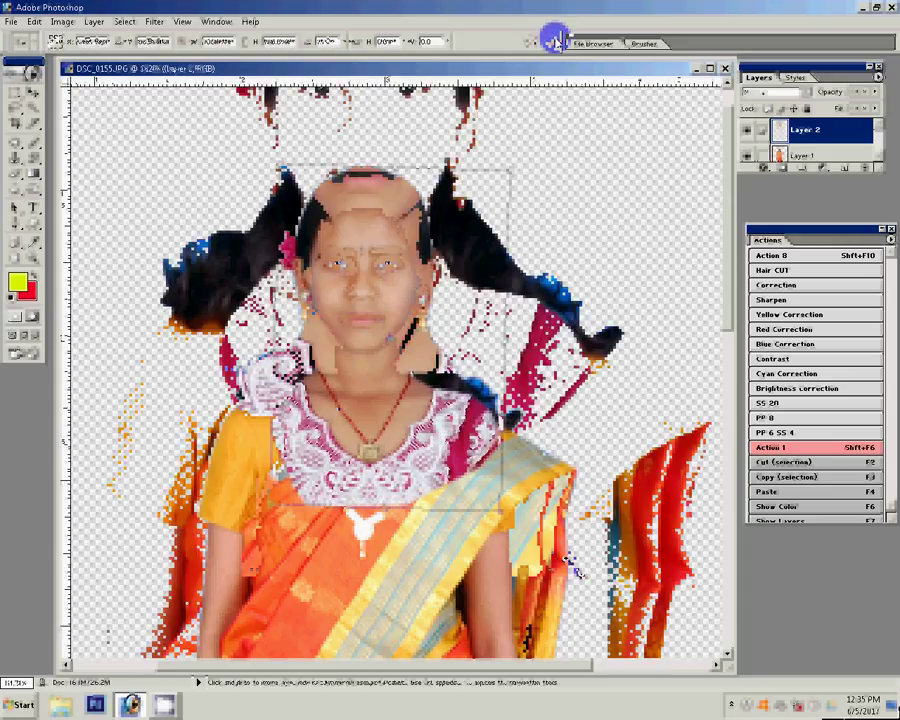
{"action": "left_click", "coordinate": [17, 178]}
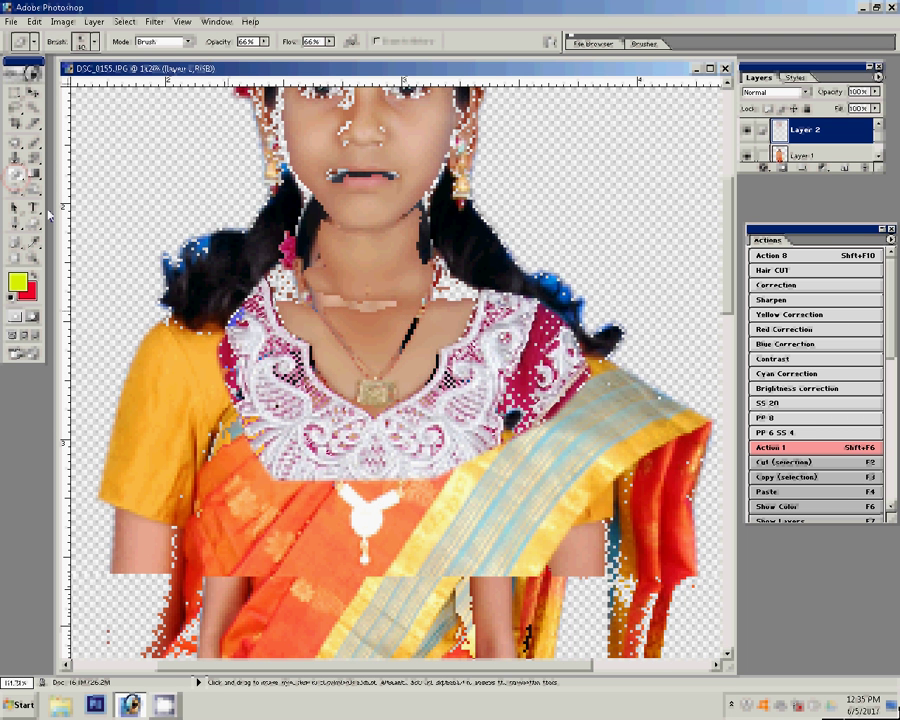
Set the Background Eraser to 100% opacity and 100% flow
{"action": "mouse_move", "coordinate": [264, 41]}
{"action": "left_mouse_down"}
{"action": "mouse_move", "coordinate": [344, 41]}
{"action": "mouse_move", "coordinate": [350, 55]}
{"action": "left_mouse_up"}
{"action": "left_click", "coordinate": [330, 41]}
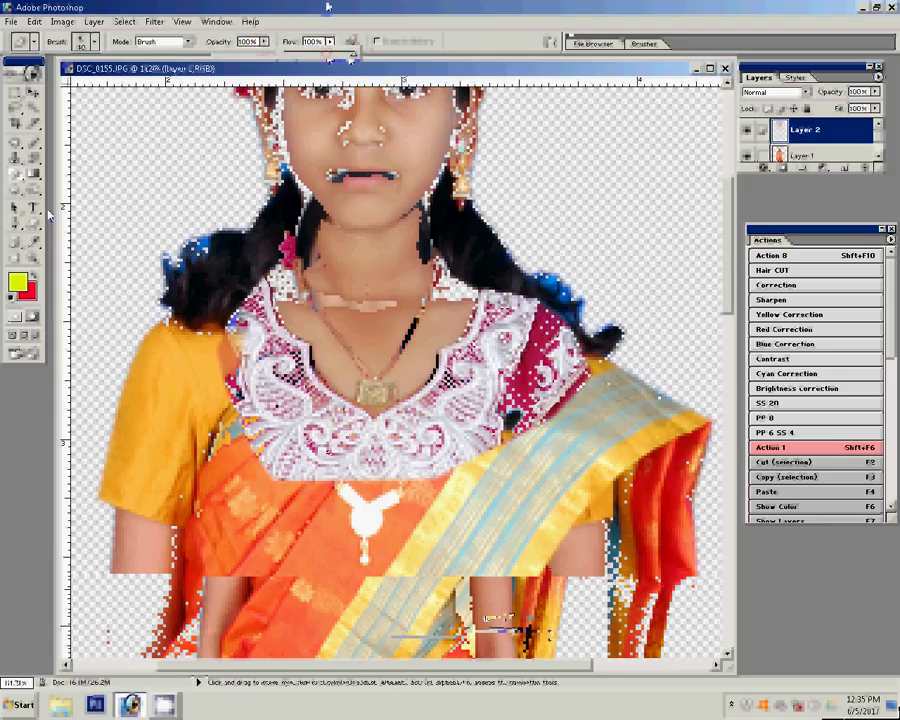
{"action": "left_click", "coordinate": [328, 7]}
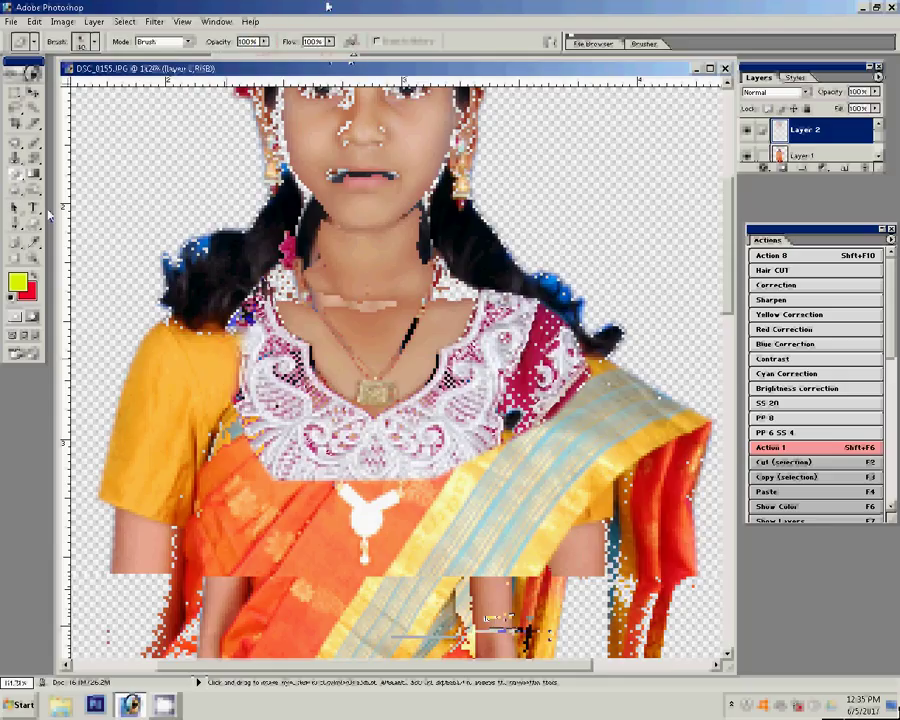
Erase the white lace collar along the neckline and right shoulder on Layer 2
{"action": "left_click", "coordinate": [274, 328]}
{"action": "left_click_drag", "start_coordinate": [274, 328], "coordinate": [308, 372]}
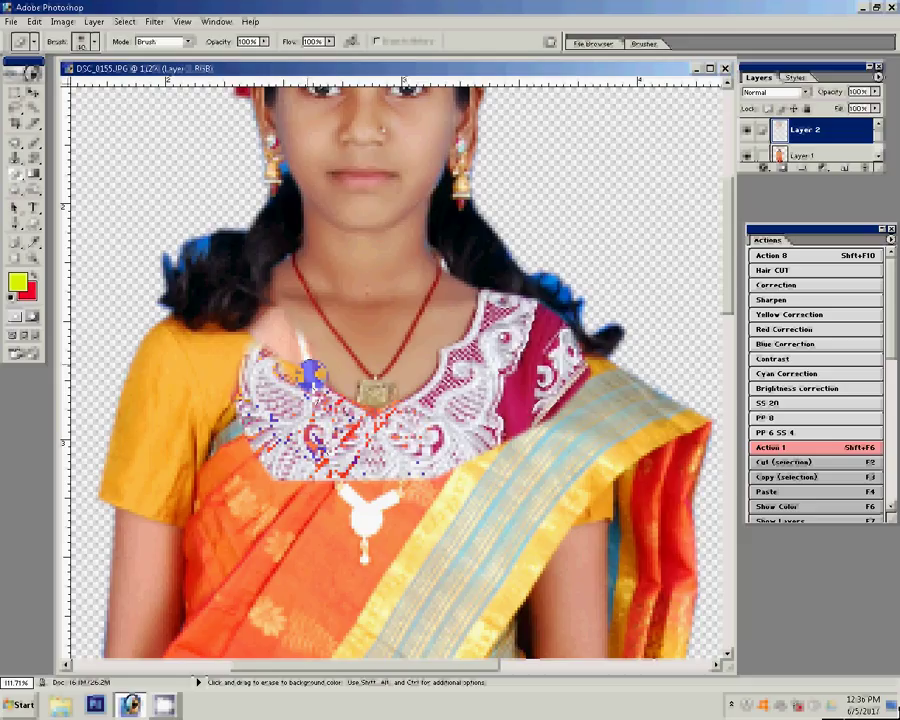
{"action": "left_click_drag", "start_coordinate": [310, 375], "coordinate": [448, 476]}
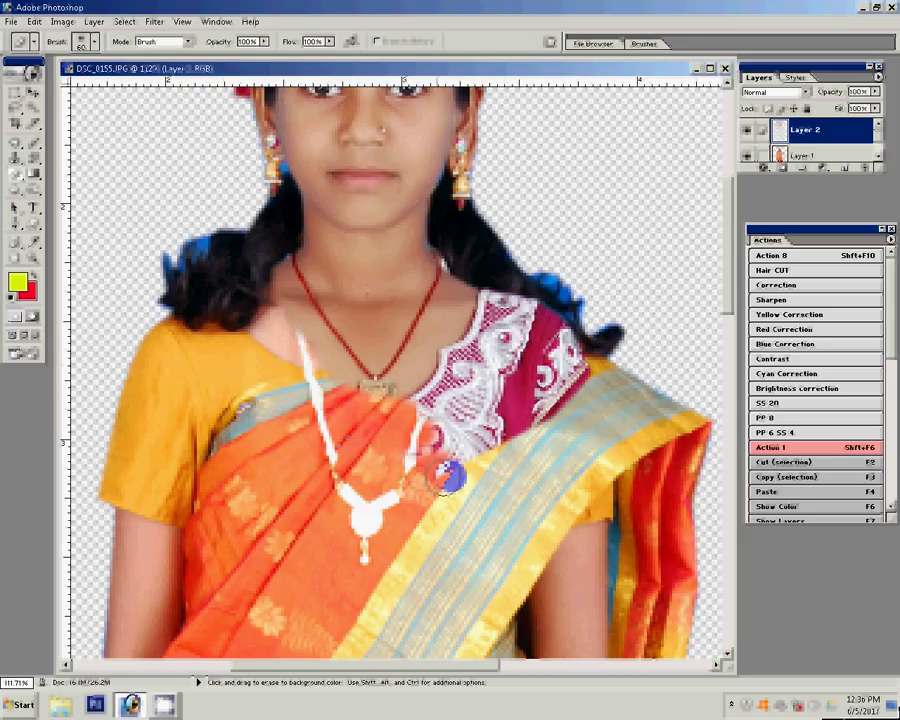
{"action": "left_click_drag", "start_coordinate": [548, 412], "coordinate": [580, 385]}
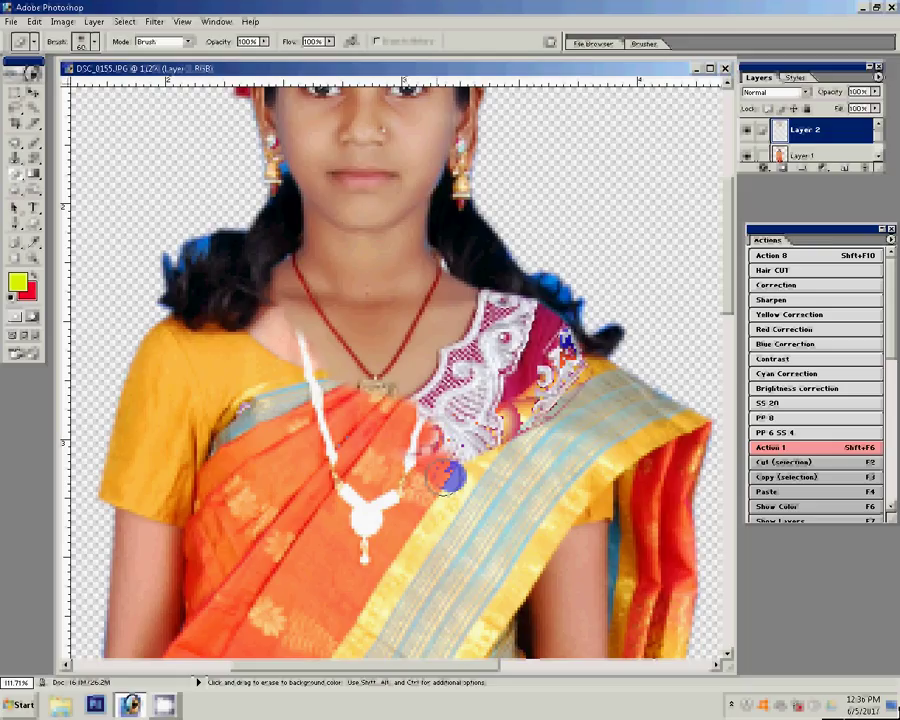
{"action": "left_click_drag", "start_coordinate": [515, 333], "coordinate": [490, 298]}
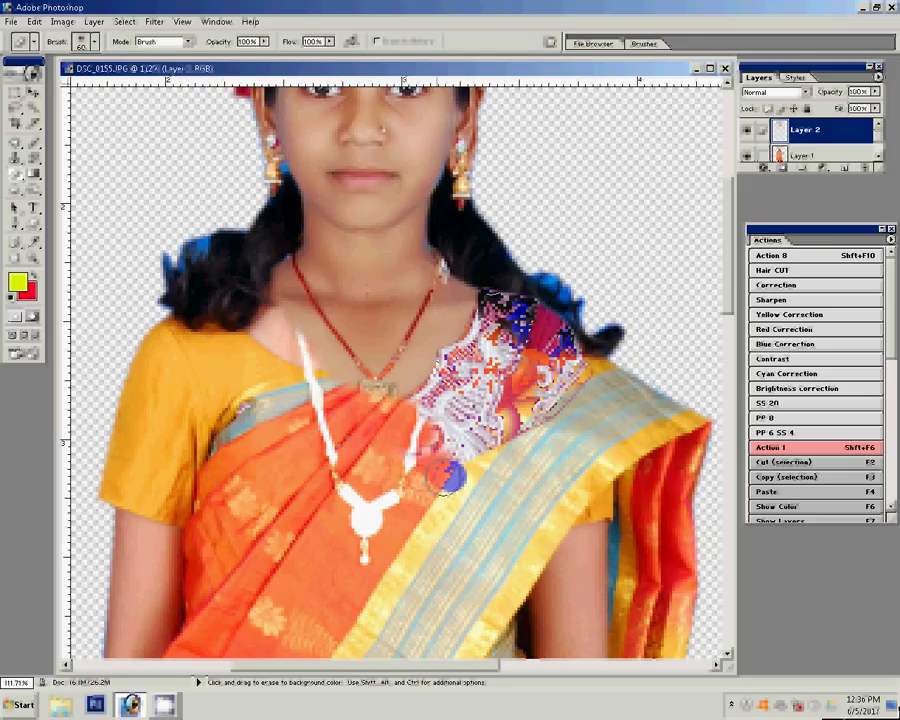
{"action": "left_click_drag", "start_coordinate": [518, 434], "coordinate": [496, 368]}
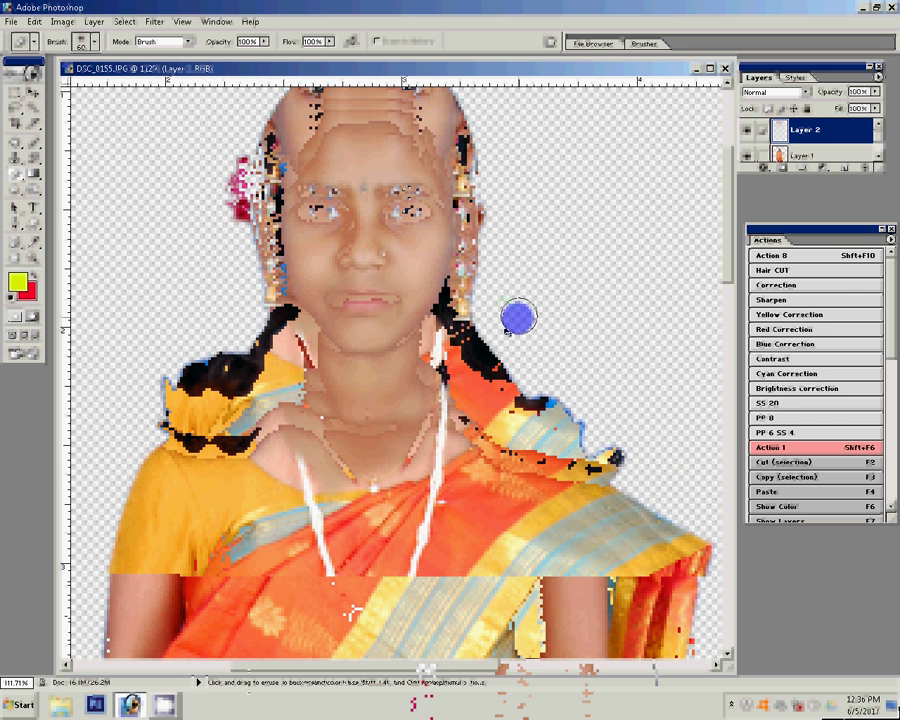
Erase the white loop, strap and chain at the neck edge so the necklace below shows
{"action": "key", "text": "ctrl+l"}
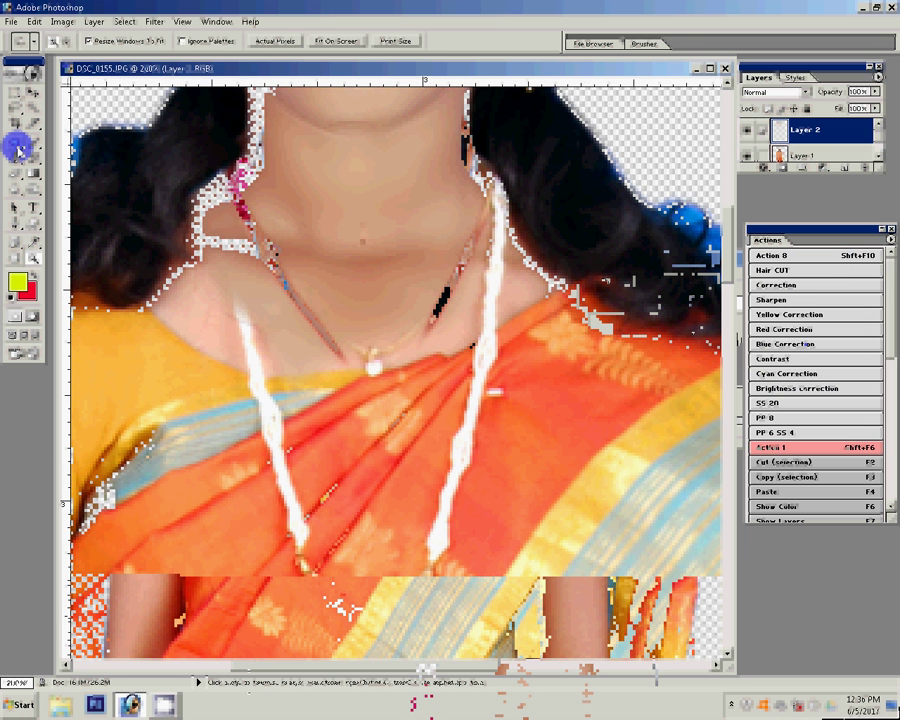
{"action": "left_click", "coordinate": [18, 150]}
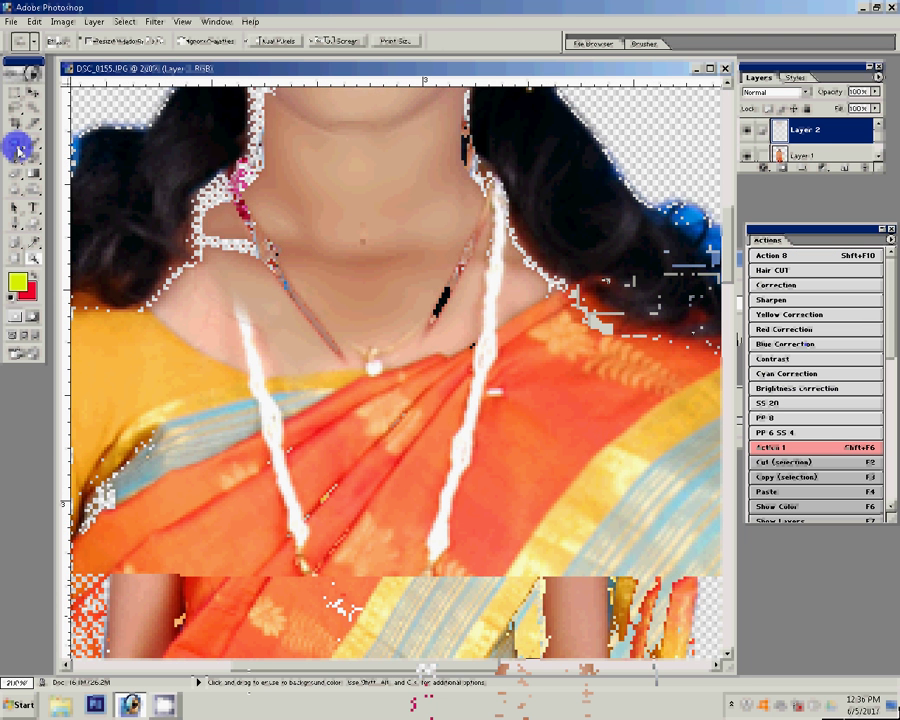
{"action": "left_click_drag", "start_coordinate": [240, 215], "coordinate": [205, 255]}
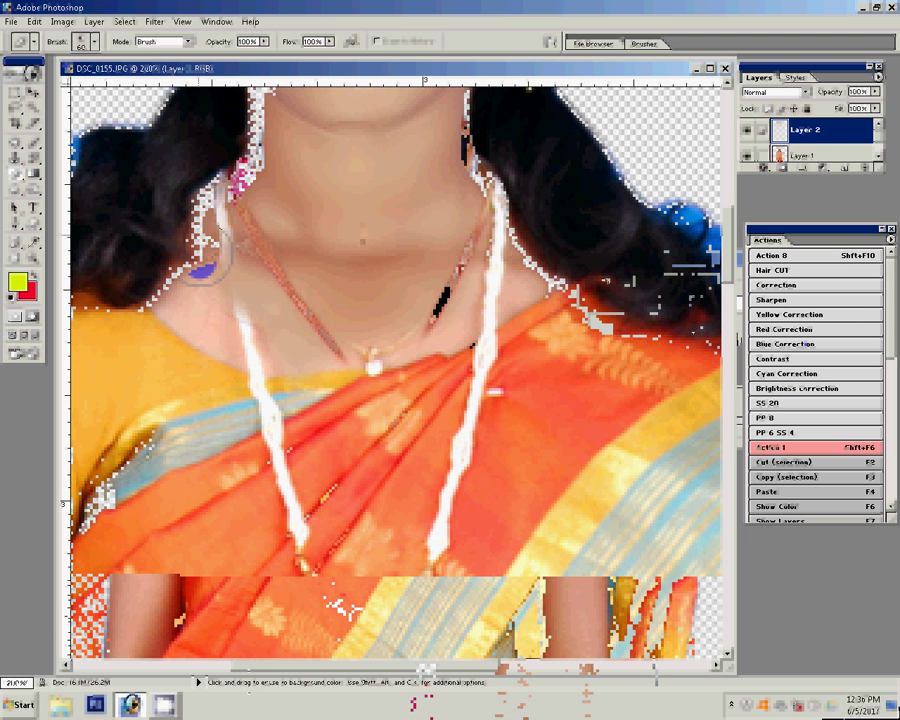
{"action": "mouse_move", "coordinate": [213, 252]}
{"action": "left_mouse_down"}
{"action": "mouse_move", "coordinate": [440, 350]}
{"action": "mouse_move", "coordinate": [498, 150]}
{"action": "left_mouse_up"}
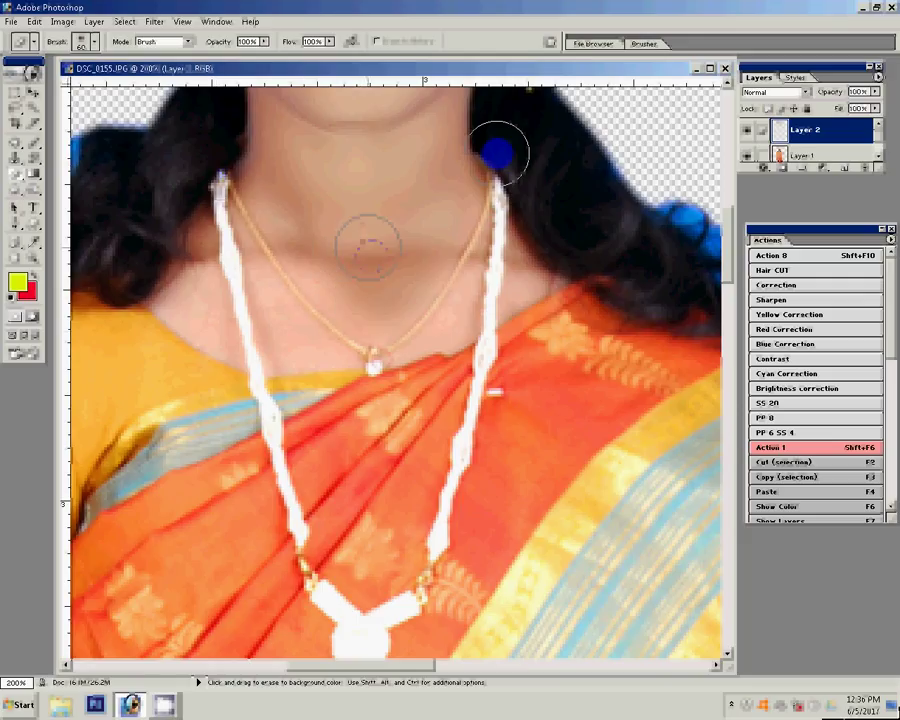
{"action": "key", "text": "ctrl+z"}
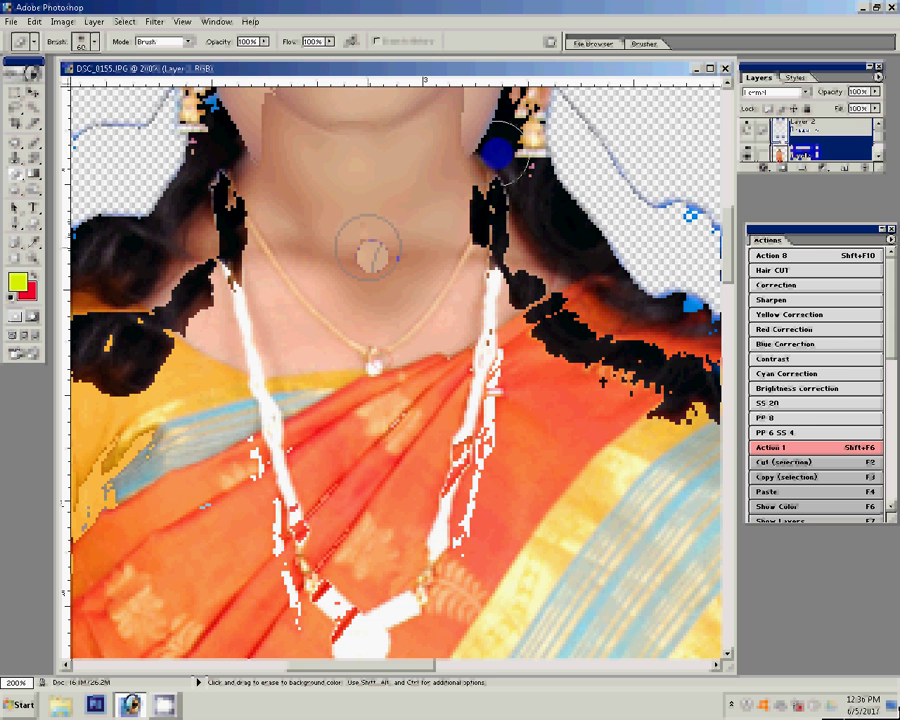
Set Layer 1's Levels midtone to 0.73 and warm its Color Balance toward red with -2 yellow–blue
{"action": "key", "text": "ctrl+l"}
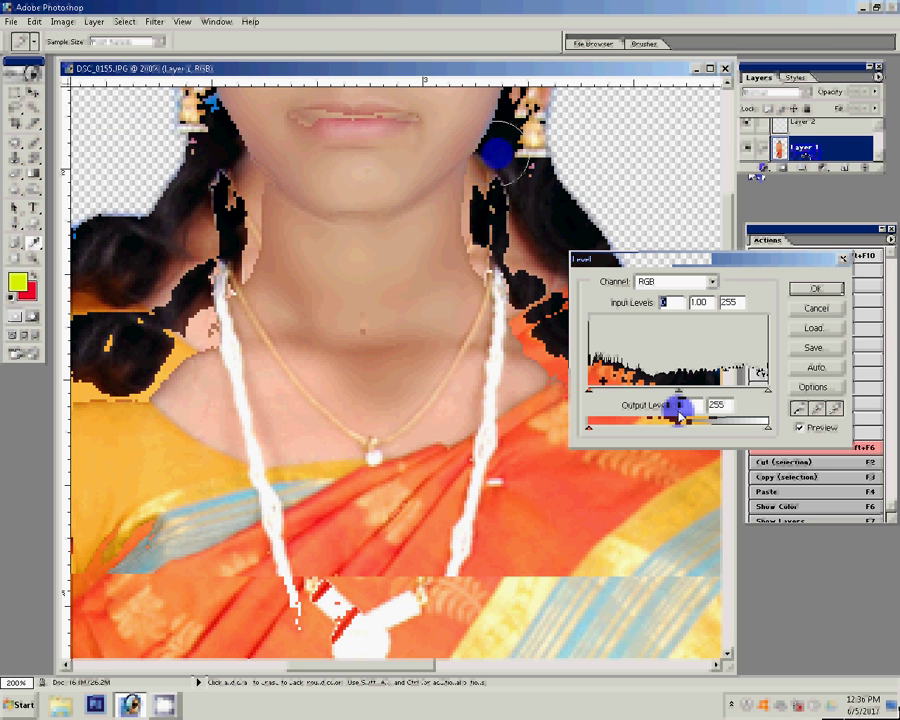
{"action": "left_click_drag", "start_coordinate": [679, 391], "coordinate": [708, 398]}
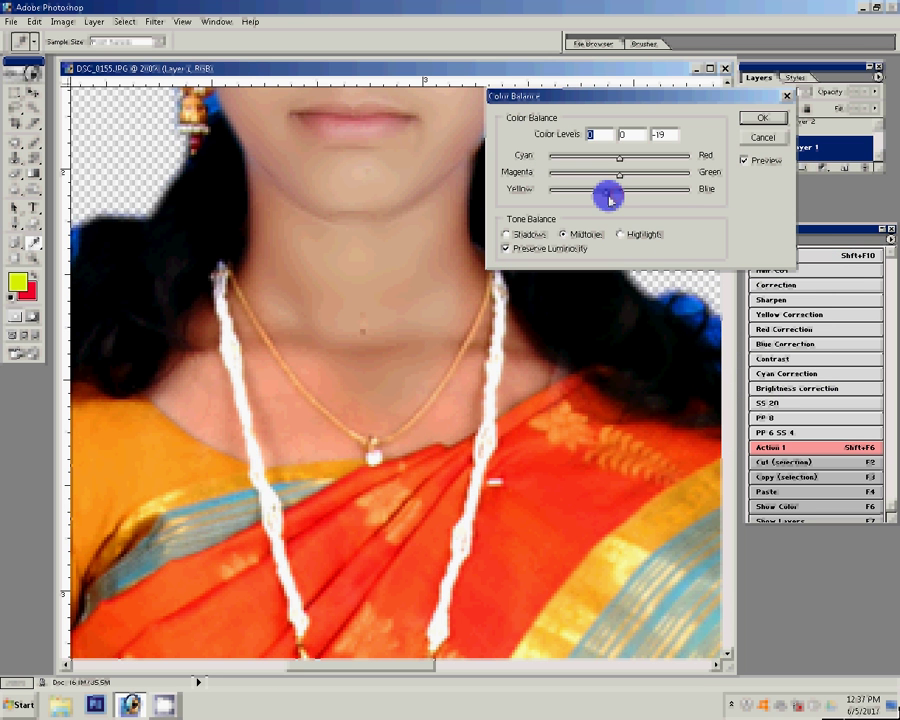
{"action": "mouse_move", "coordinate": [609, 198]}
{"action": "left_mouse_down"}
{"action": "mouse_move", "coordinate": [618, 199]}
{"action": "mouse_move", "coordinate": [612, 180]}
{"action": "mouse_move", "coordinate": [651, 163]}
{"action": "left_mouse_up"}
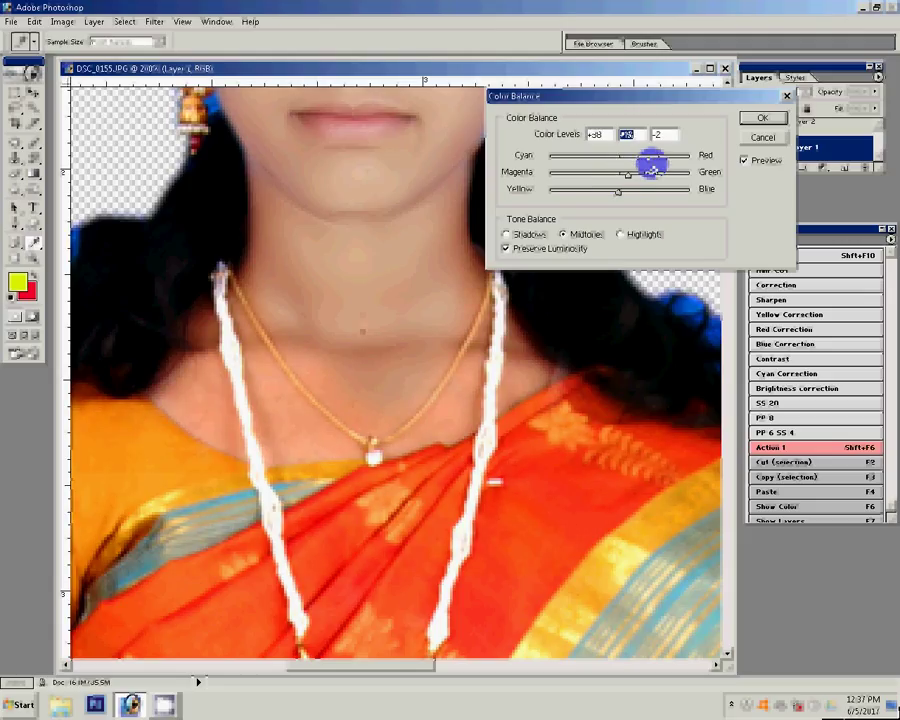
Apply the colour balance, then erase the blue fringe from both earrings with a smaller eraser
{"action": "left_click", "coordinate": [762, 118]}
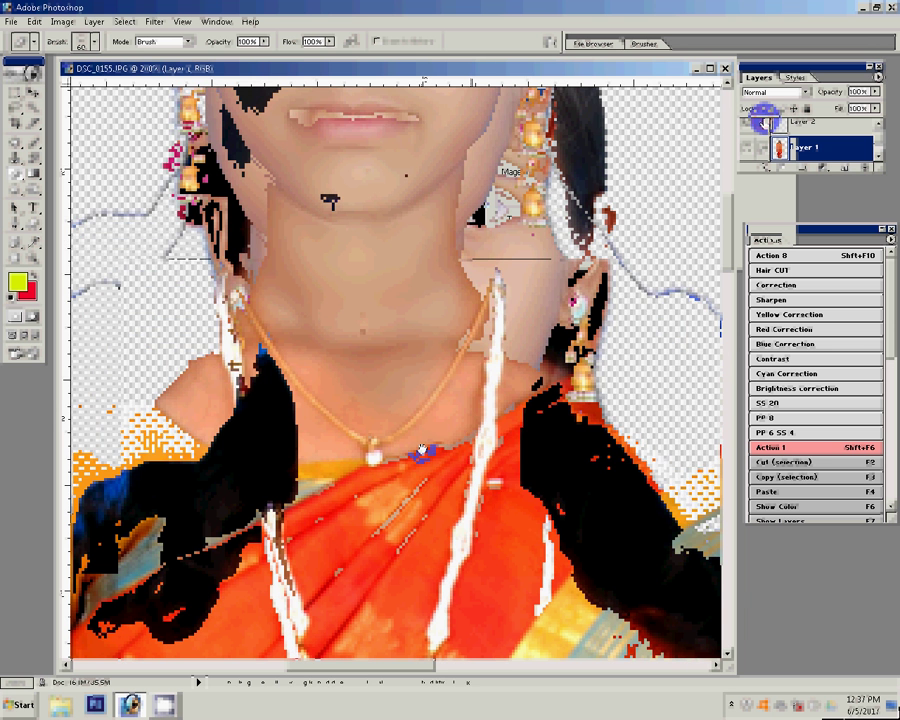
{"action": "left_click", "coordinate": [283, 235]}
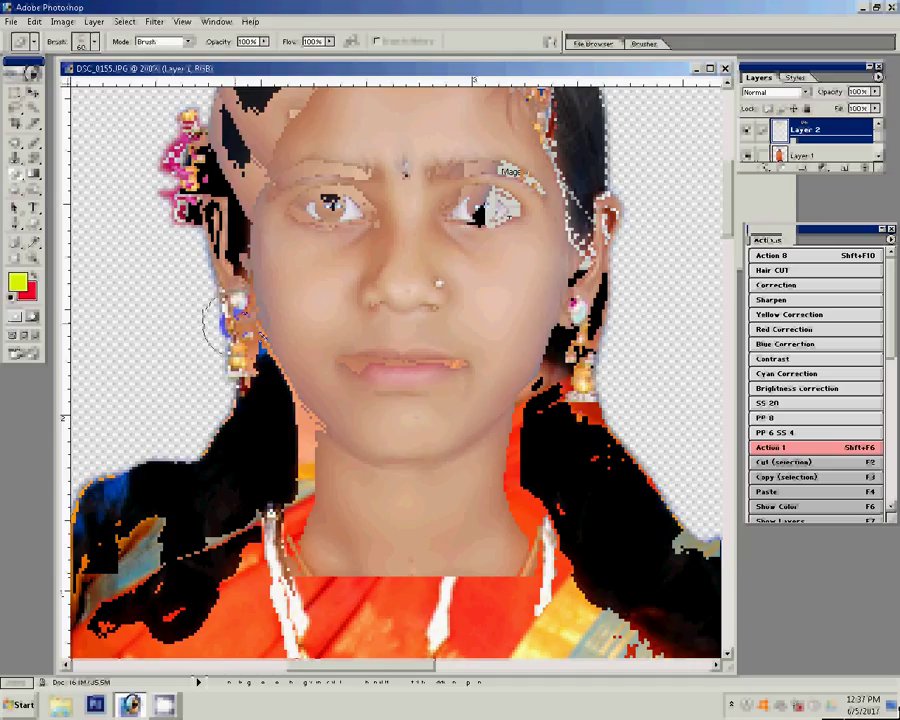
{"action": "key", "text": "bracketleft"}
{"action": "key", "text": "bracketleft"}
{"action": "key", "text": "bracketleft"}
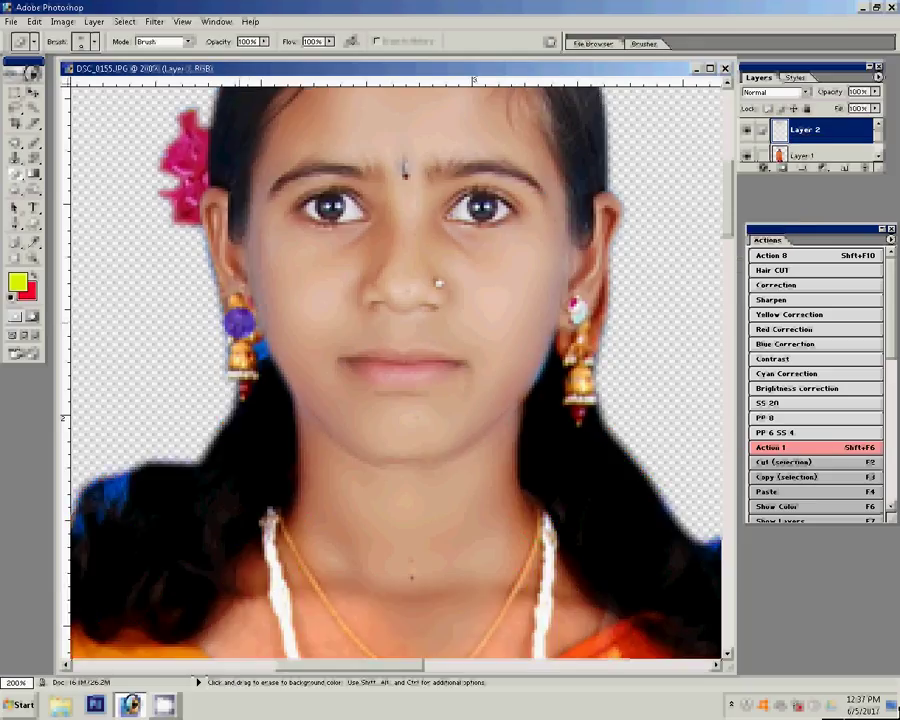
{"action": "left_click_drag", "start_coordinate": [226, 318], "coordinate": [228, 336]}
{"action": "left_click_drag", "start_coordinate": [578, 312], "coordinate": [581, 318]}
{"action": "mouse_move", "coordinate": [836, 153]}
{"action": "left_mouse_down"}
{"action": "mouse_move", "coordinate": [803, 127]}
{"action": "mouse_move", "coordinate": [803, 140]}
{"action": "left_mouse_up"}
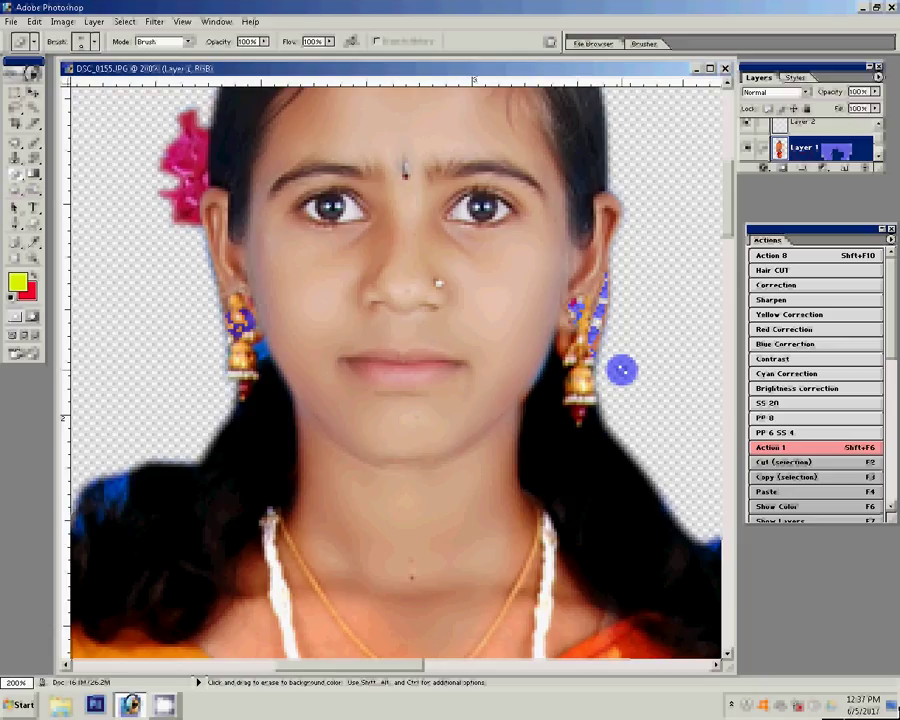
{"action": "left_click_drag", "start_coordinate": [621, 370], "coordinate": [604, 343]}
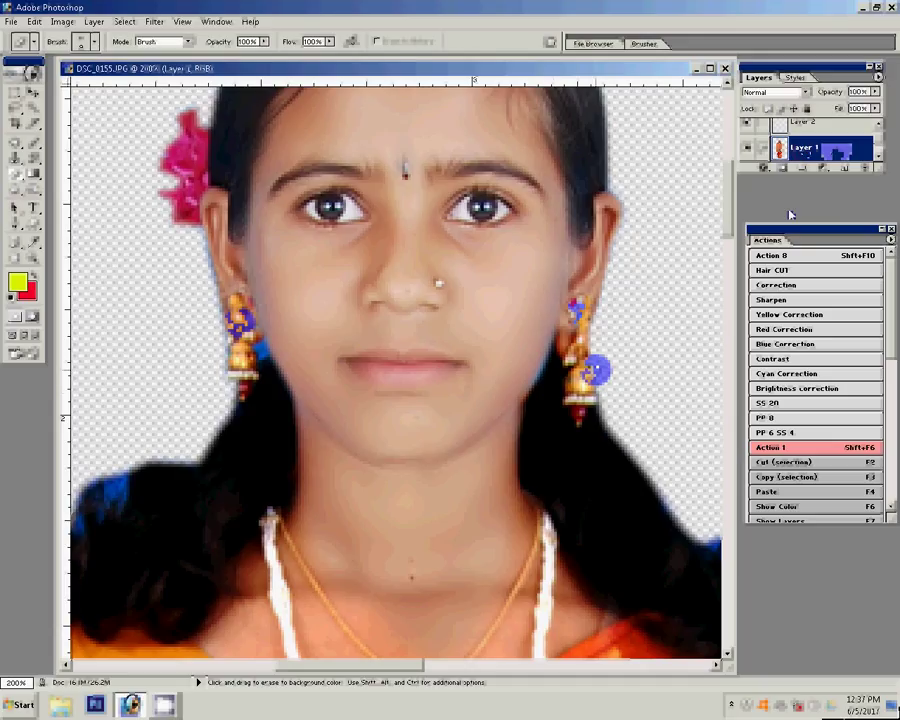
{"action": "key", "text": "s"}
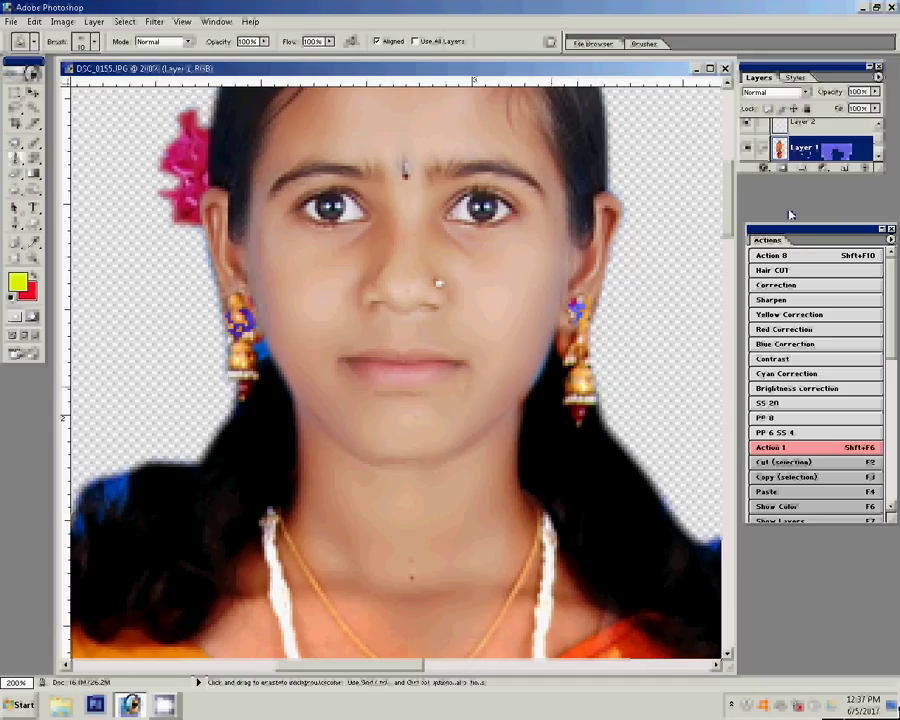
Enlarge the Clone Stamp brush to 20 and sample a source beside the left earring
{"action": "key", "text": "bracketright"}
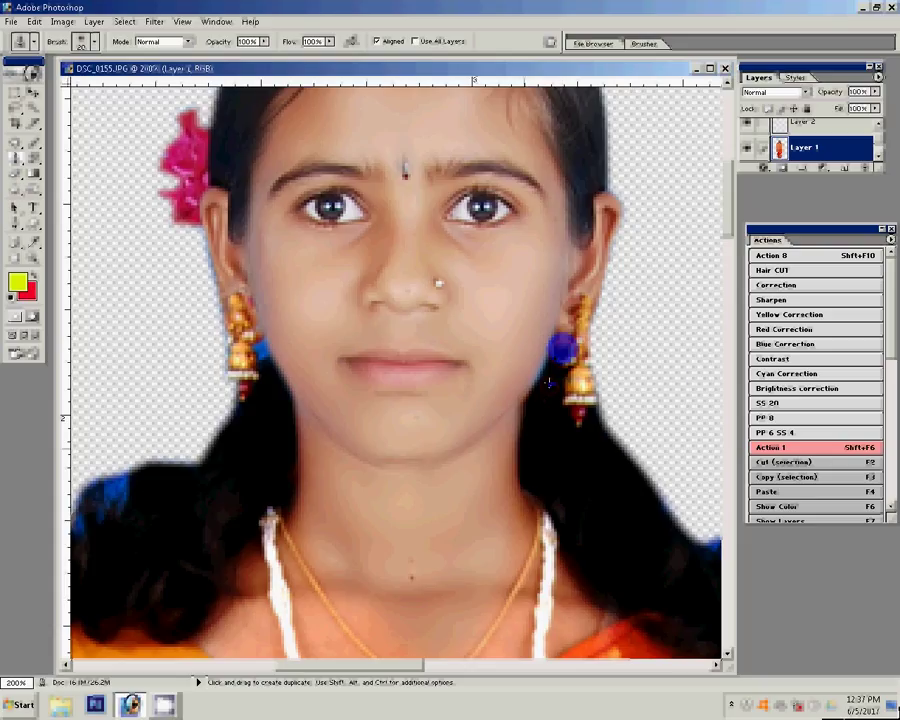
{"action": "left_click", "coordinate": [664, 369]}
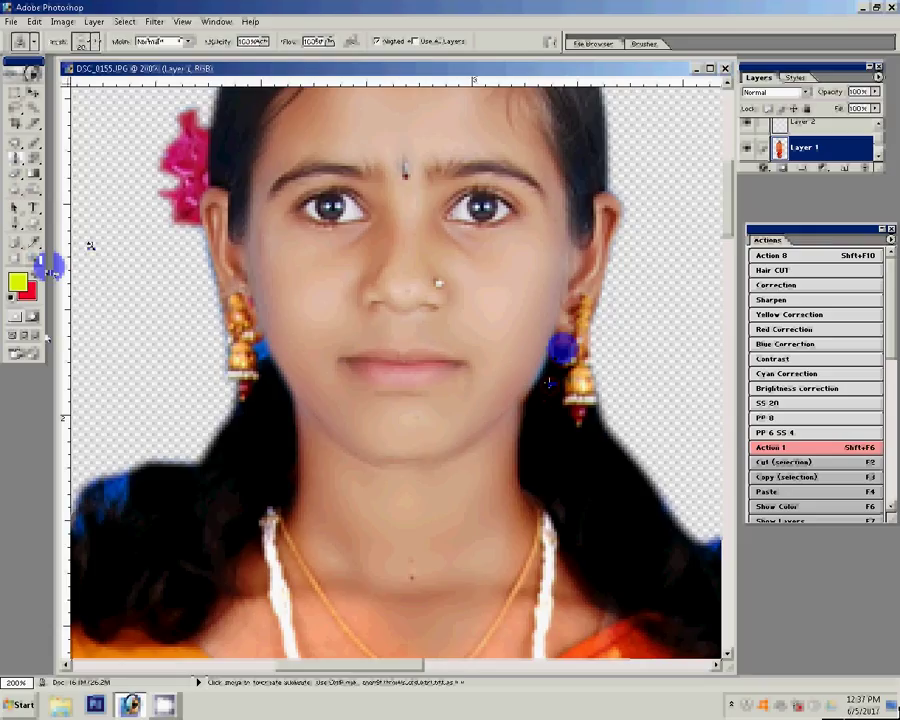
{"action": "key", "text": "z"}
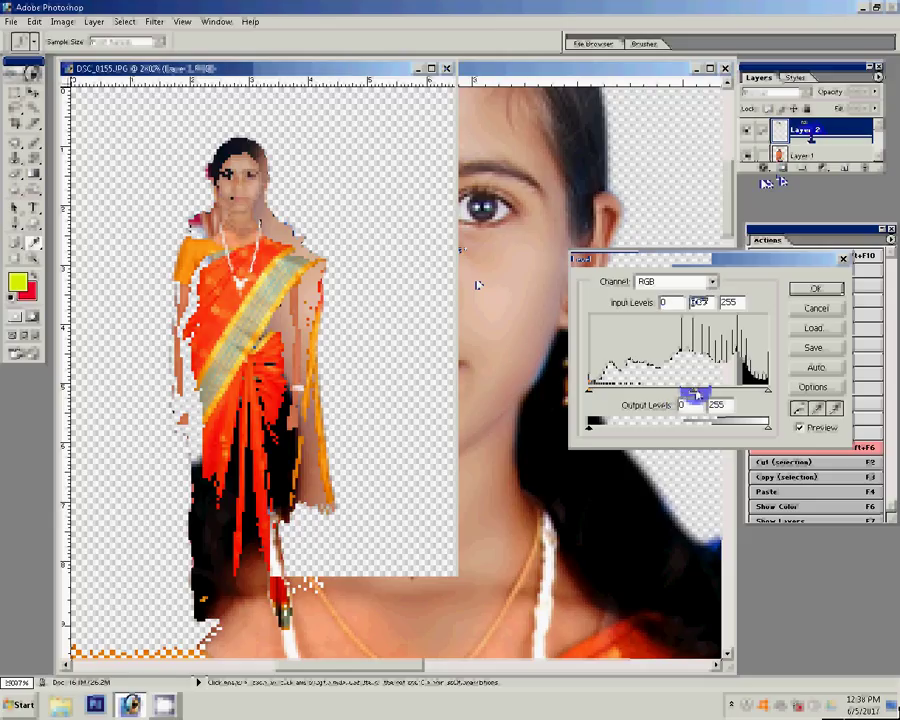
Confirm the Levels change and shift Layer 2's Color Balance to +25 red
{"action": "left_click", "coordinate": [818, 289]}
{"action": "mouse_move", "coordinate": [150, 115]}
{"action": "left_mouse_down"}
{"action": "mouse_move", "coordinate": [365, 295]}
{"action": "mouse_move", "coordinate": [354, 318]}
{"action": "left_mouse_up"}
{"action": "key", "text": "v"}
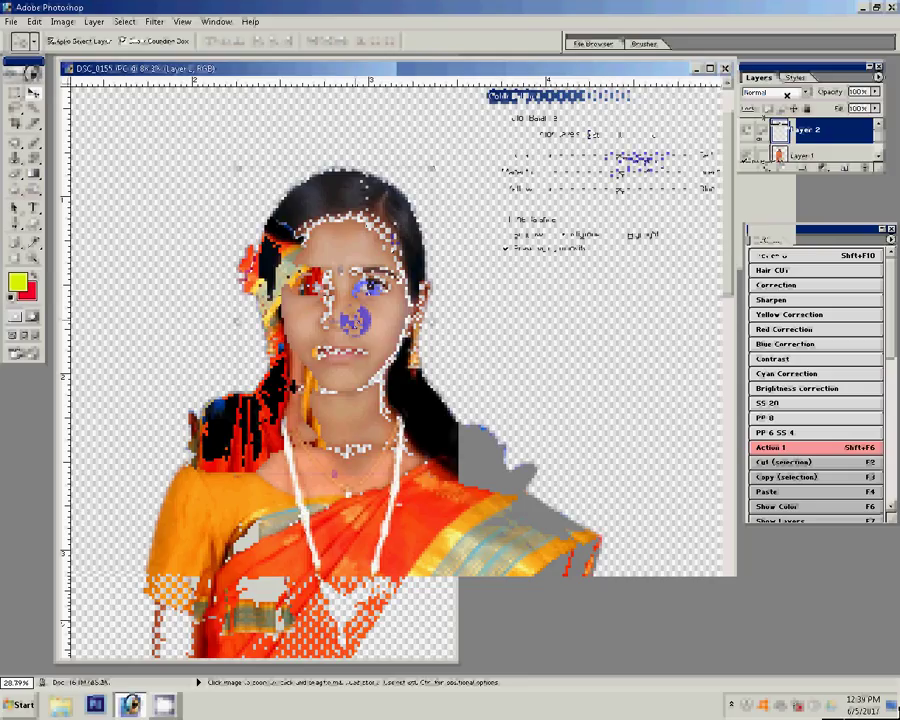
{"action": "left_click_drag", "start_coordinate": [620, 158], "coordinate": [638, 161]}
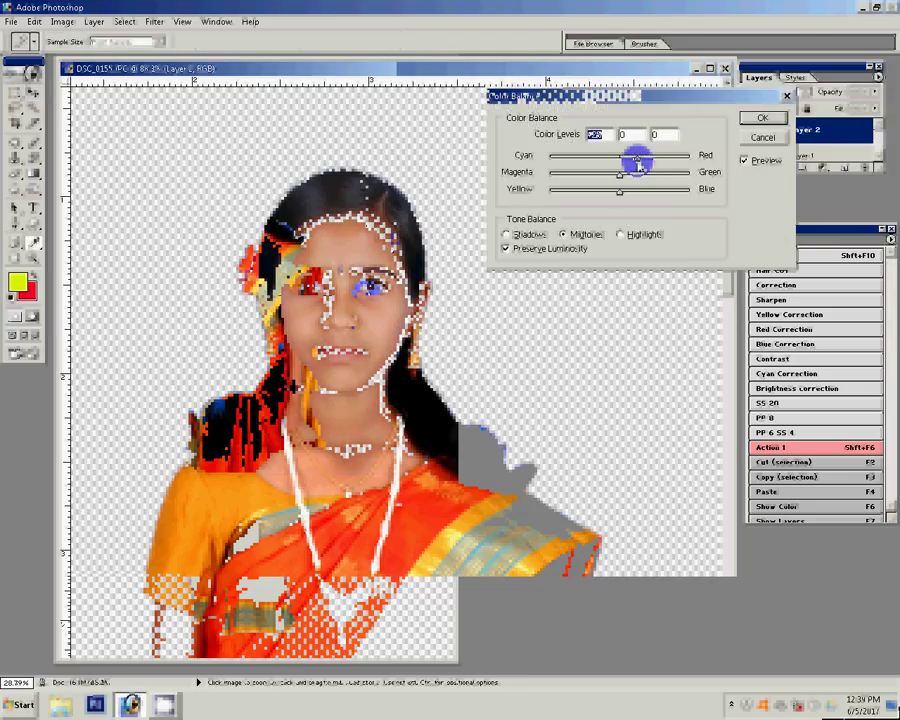
{"action": "key", "text": "Return"}
{"action": "key", "text": "v"}
{"action": "left_click", "coordinate": [94, 21]}
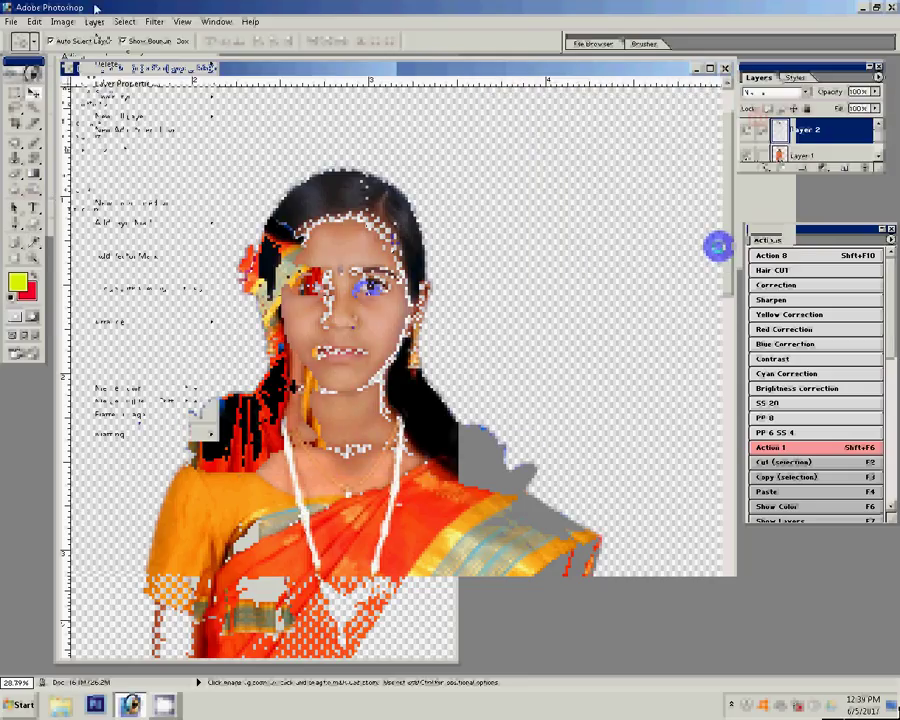
Merge the girl's visible layers, zoom in on her, and switch to the DSC_0059 blue-backdrop photo
{"action": "left_click", "coordinate": [133, 400]}
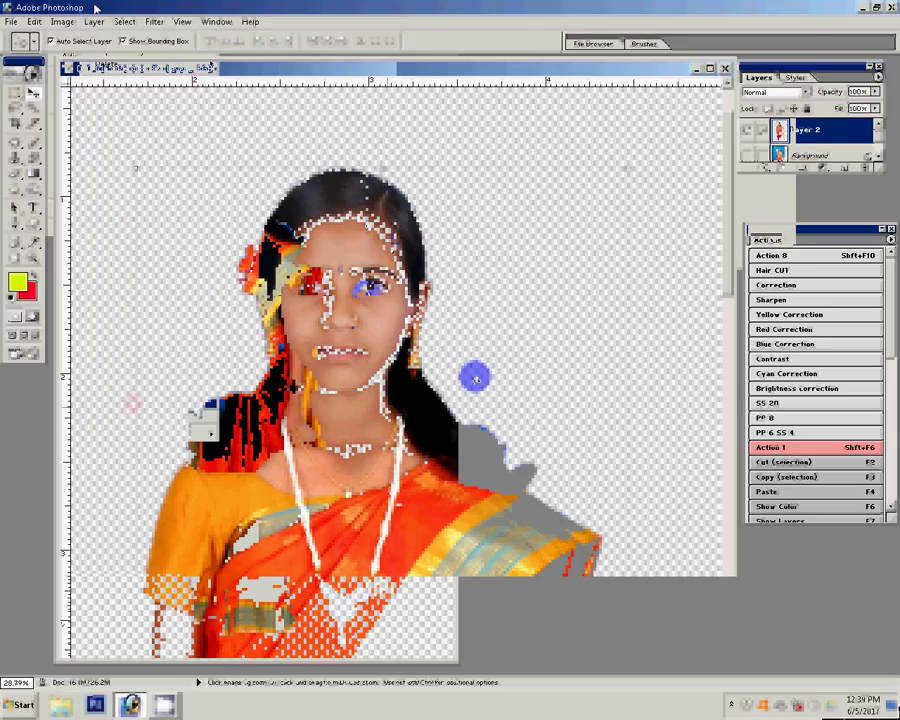
{"action": "left_click", "coordinate": [186, 328]}
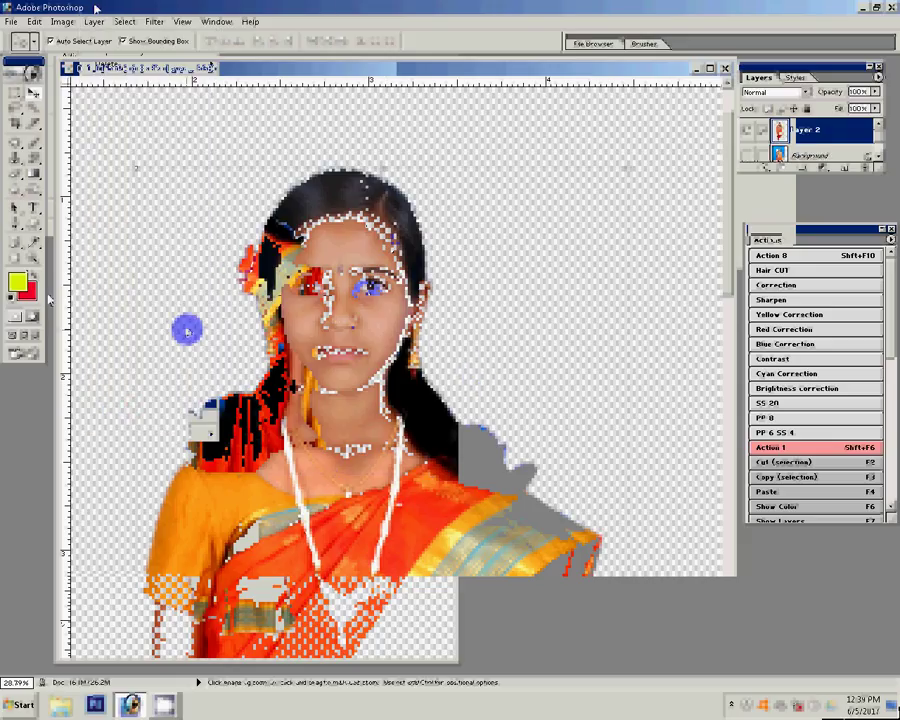
{"action": "key", "text": "z"}
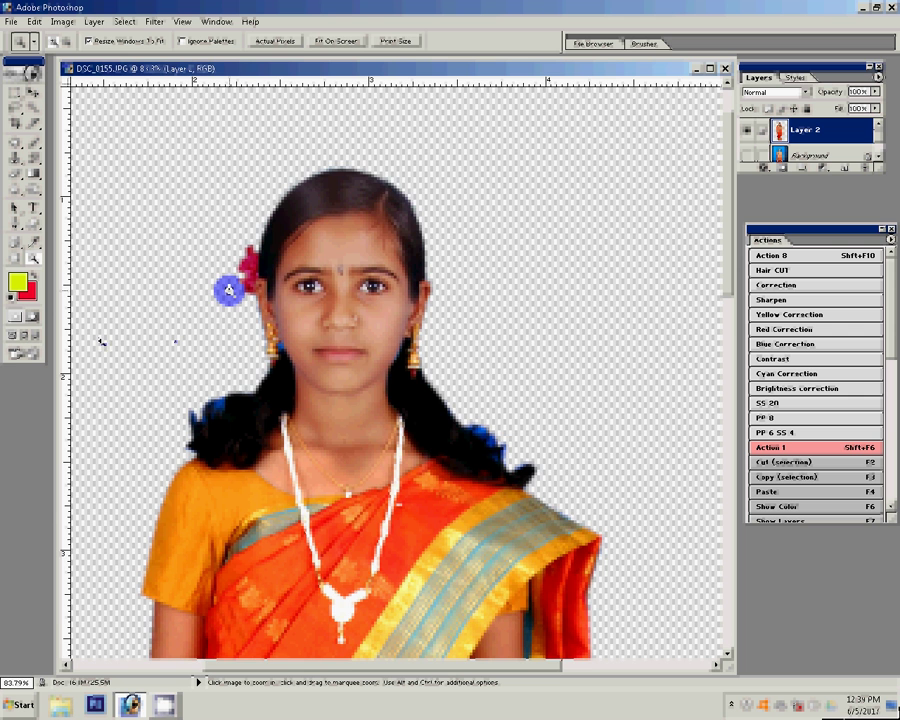
{"action": "left_click", "coordinate": [228, 290]}
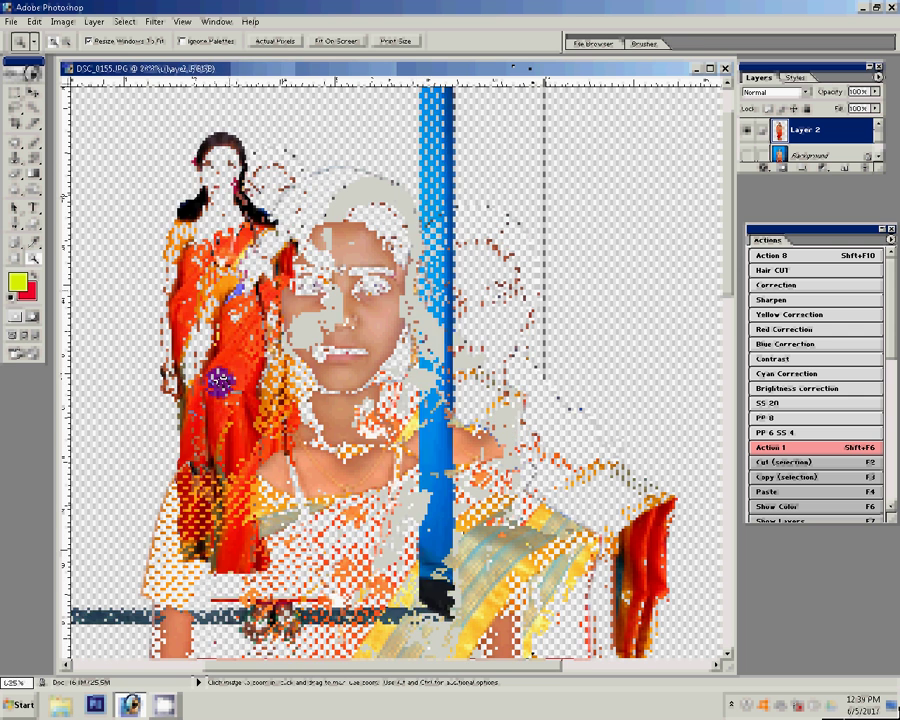
{"action": "key", "text": "ctrl+Tab"}
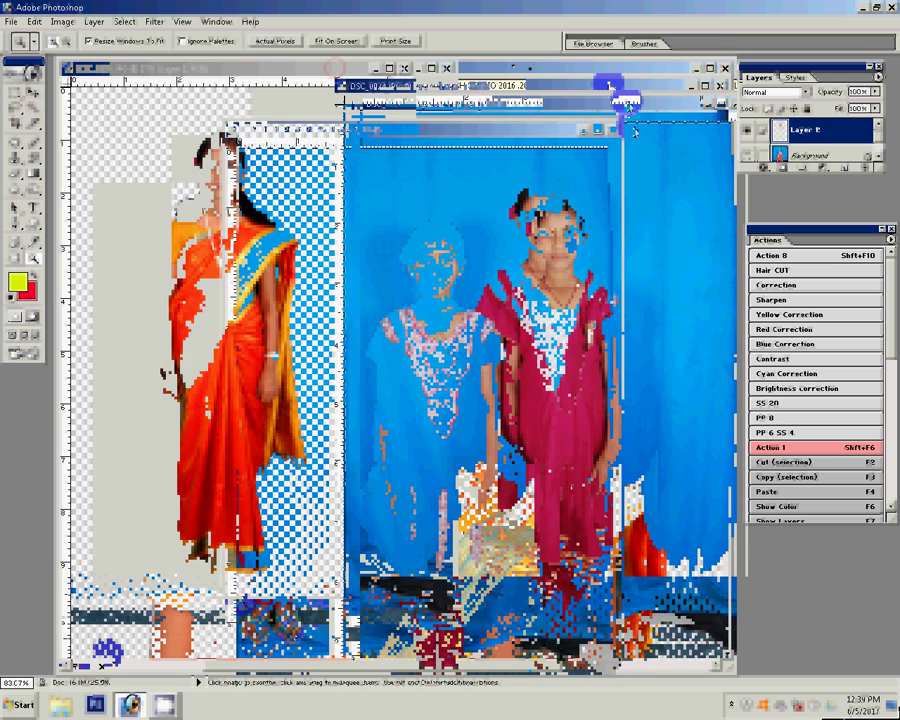
Browse Computer > LOCAL DISK (D:) > M and select the MR13 garden template
{"action": "key", "text": "super"}
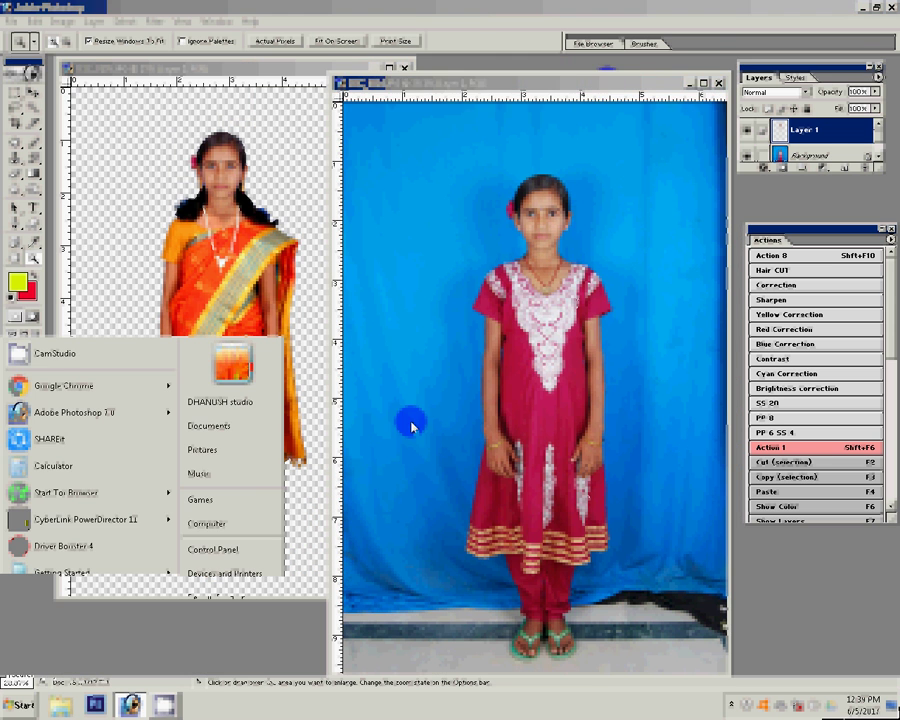
{"action": "left_click", "coordinate": [228, 521]}
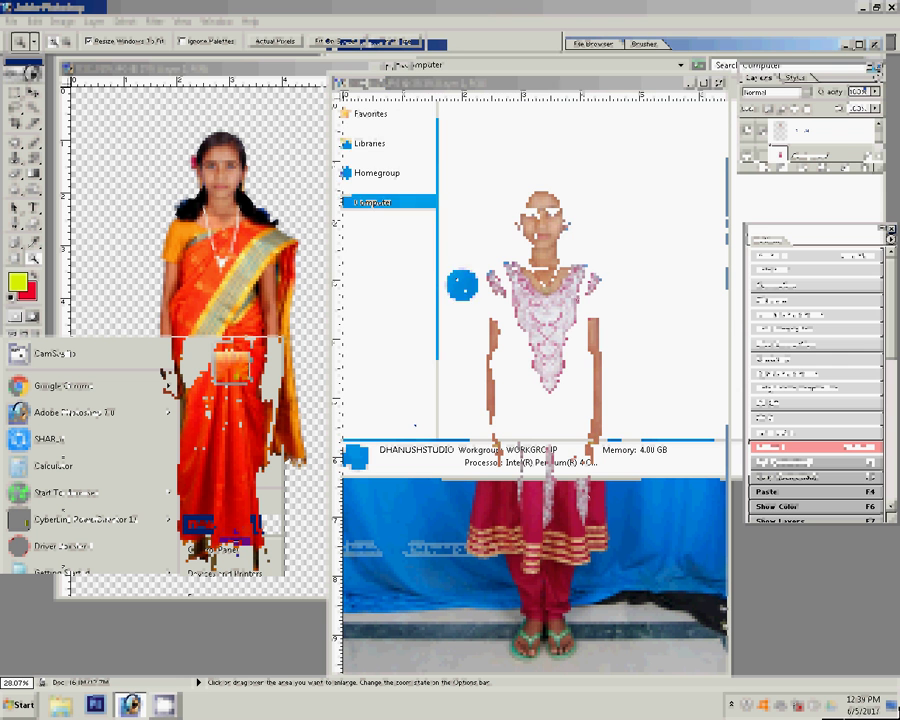
{"action": "left_click", "coordinate": [413, 382]}
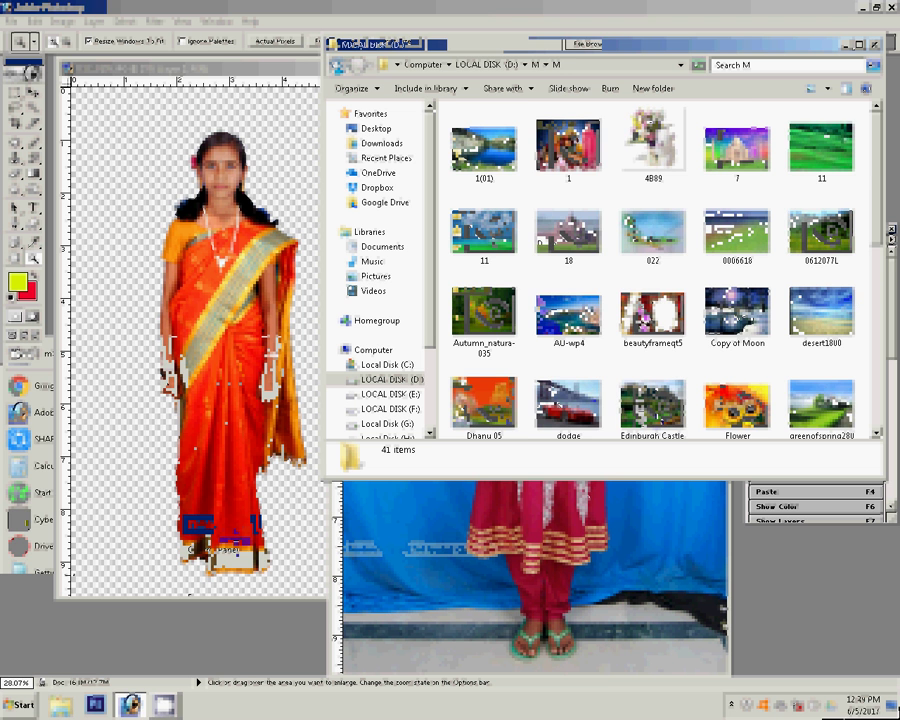
{"action": "scroll", "coordinate": [880, 287], "scroll_direction": "down", "scroll_amount": 3}
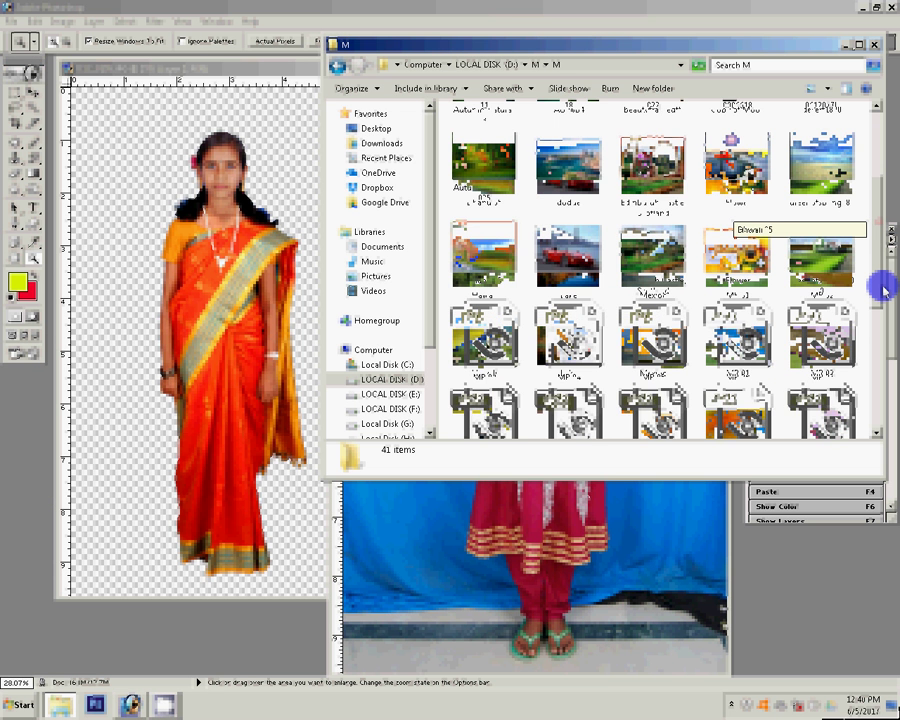
{"action": "scroll", "coordinate": [882, 290], "scroll_direction": "down", "scroll_amount": 5}
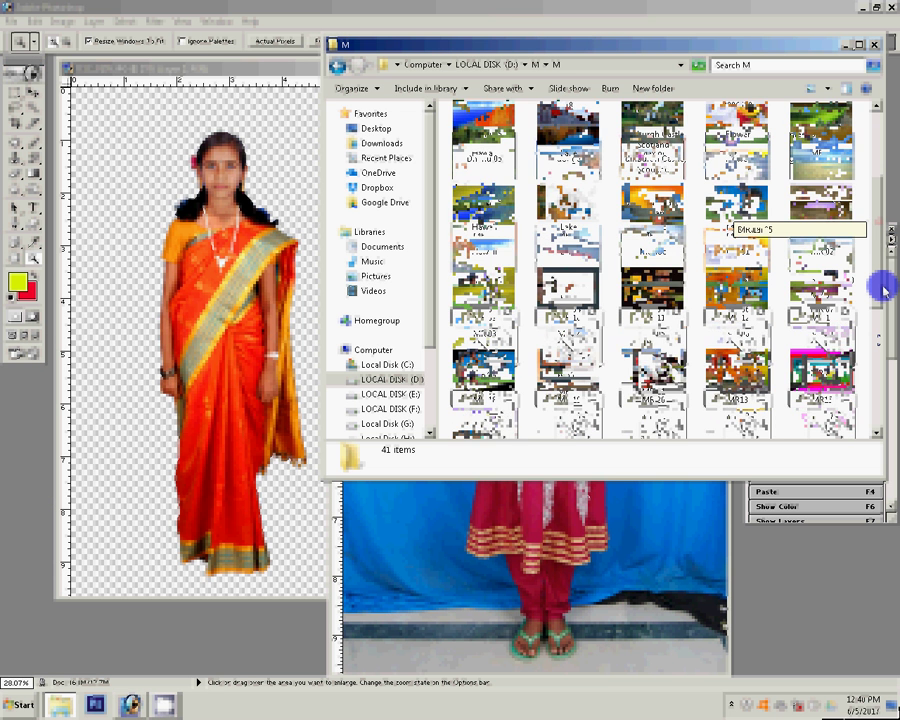
{"action": "left_click_drag", "start_coordinate": [882, 290], "coordinate": [876, 385]}
{"action": "left_click", "coordinate": [772, 360]}
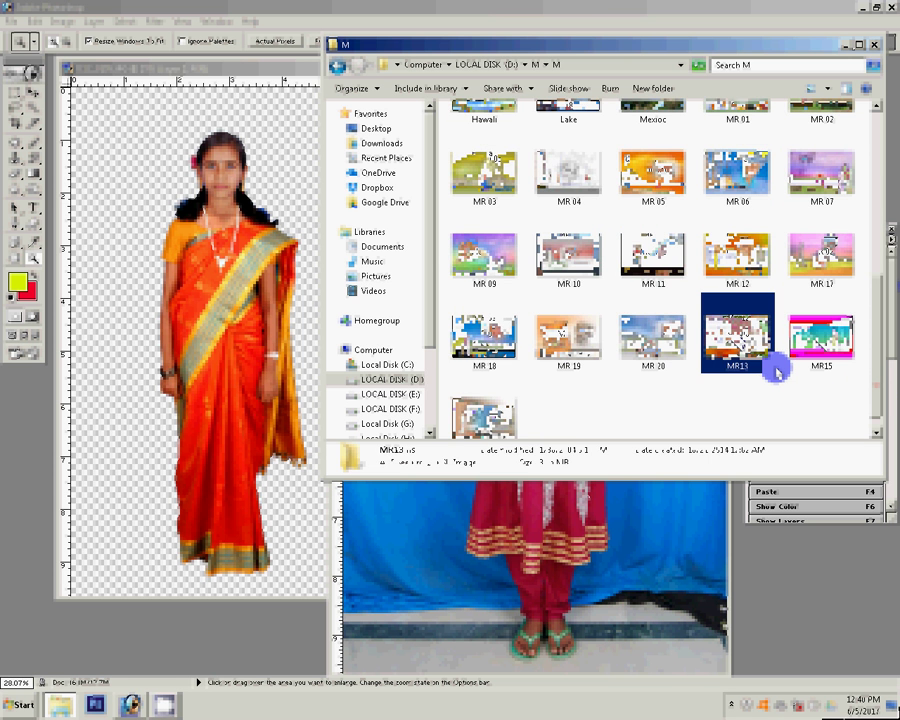
Open MR13 in Photoshop and select Layer 1
{"action": "double_click", "coordinate": [775, 368]}
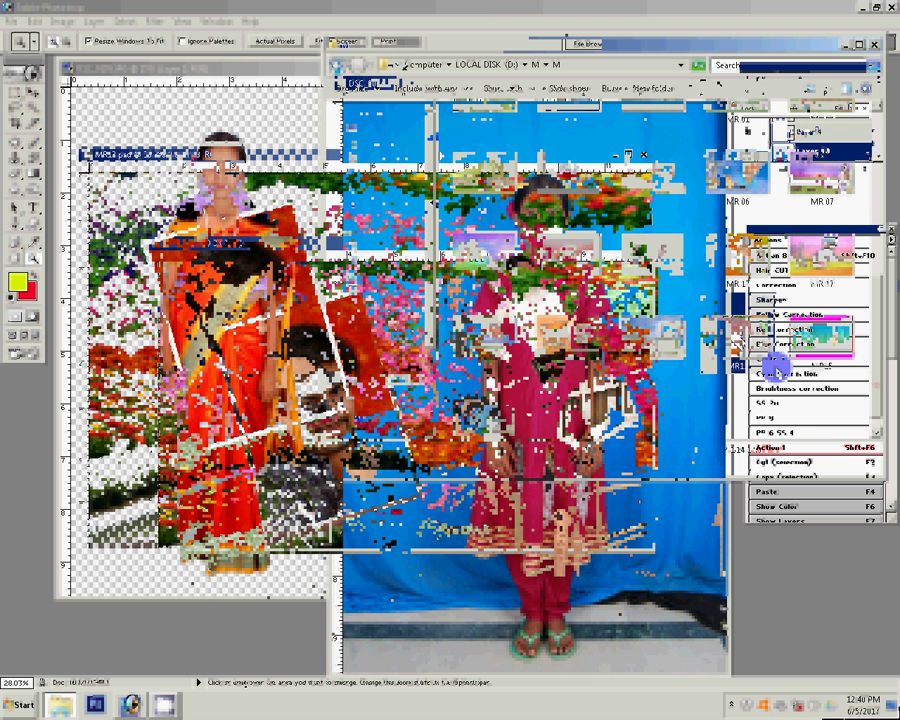
{"action": "left_click", "coordinate": [872, 192]}
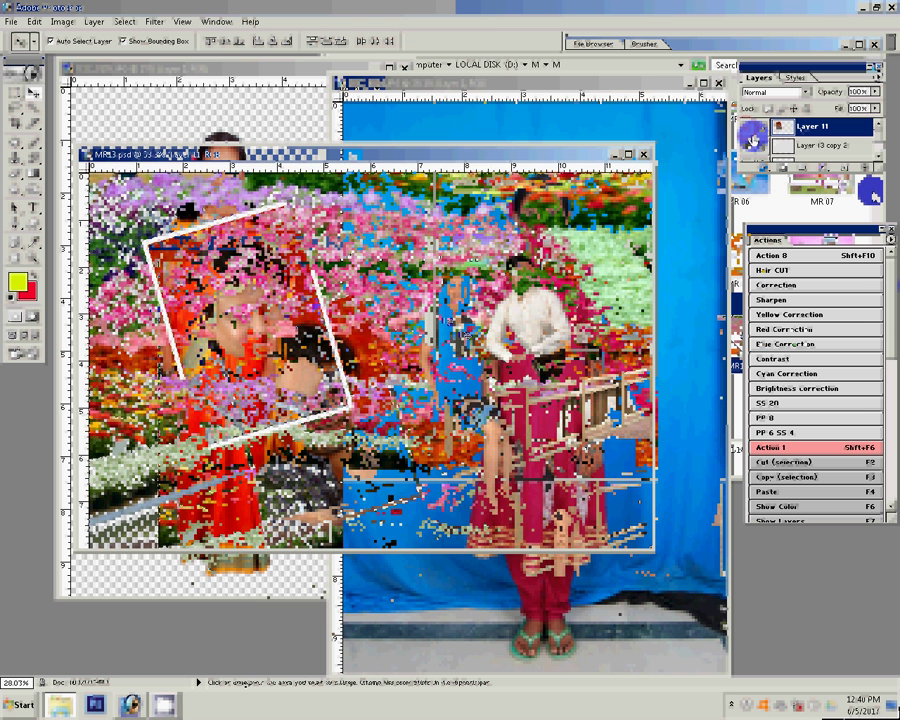
{"action": "key", "text": "alt+["}
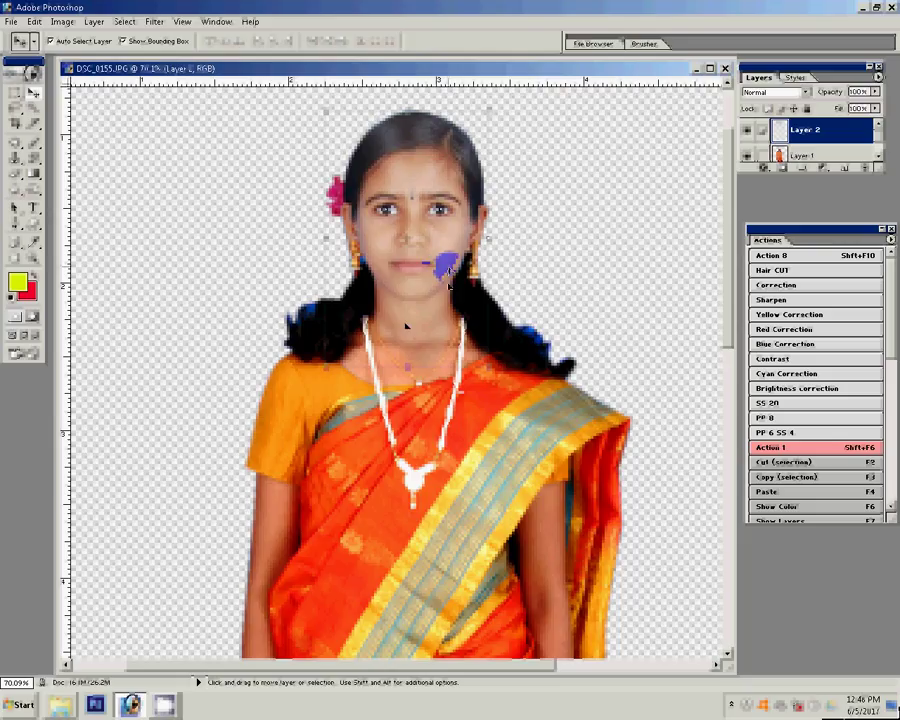
Apply a colour balance to the girl and paste her into MR13 as a new layer
{"action": "key", "text": "ctrl+b"}
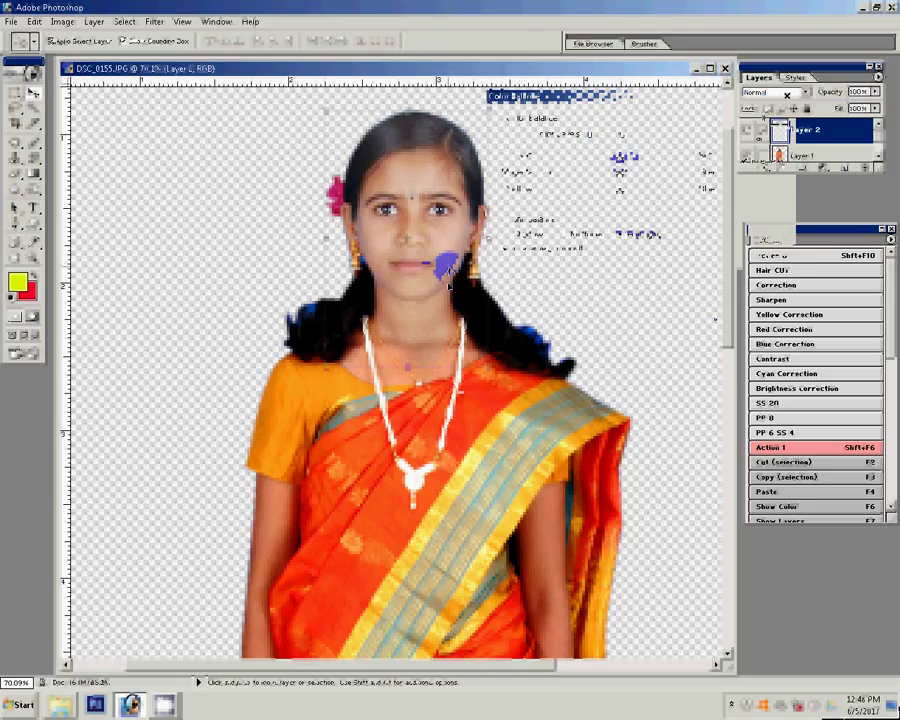
{"action": "left_click", "coordinate": [744, 117]}
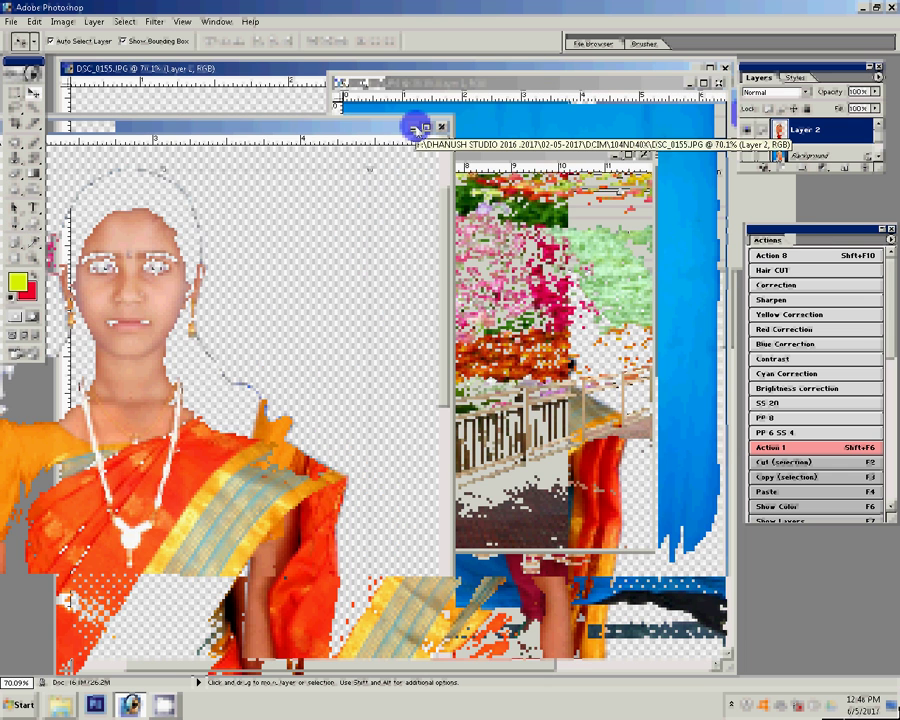
{"action": "key", "text": "ctrl+v"}
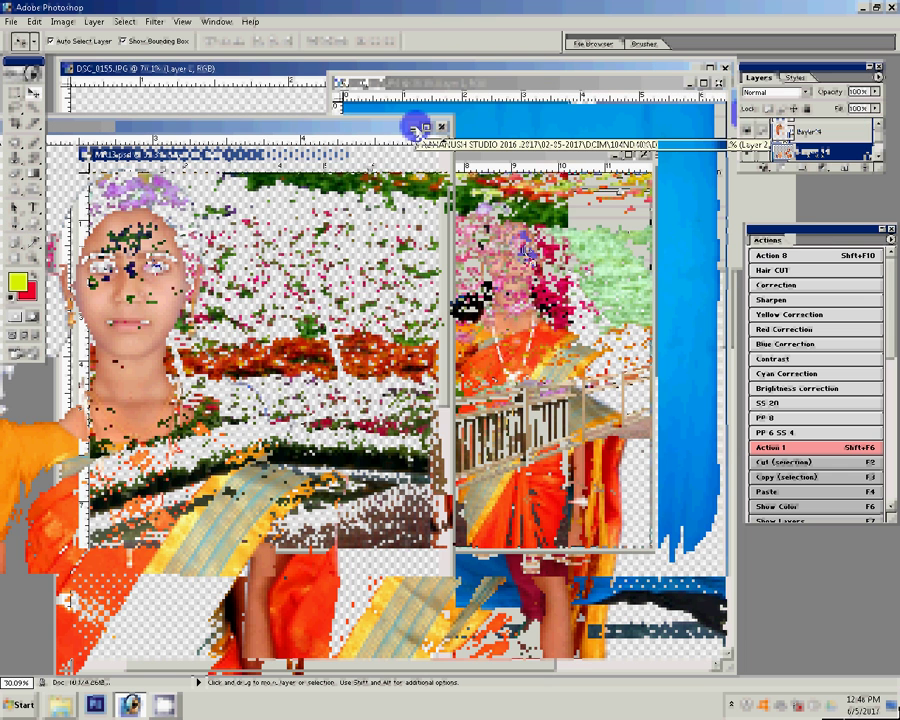
{"action": "key", "text": "F4"}
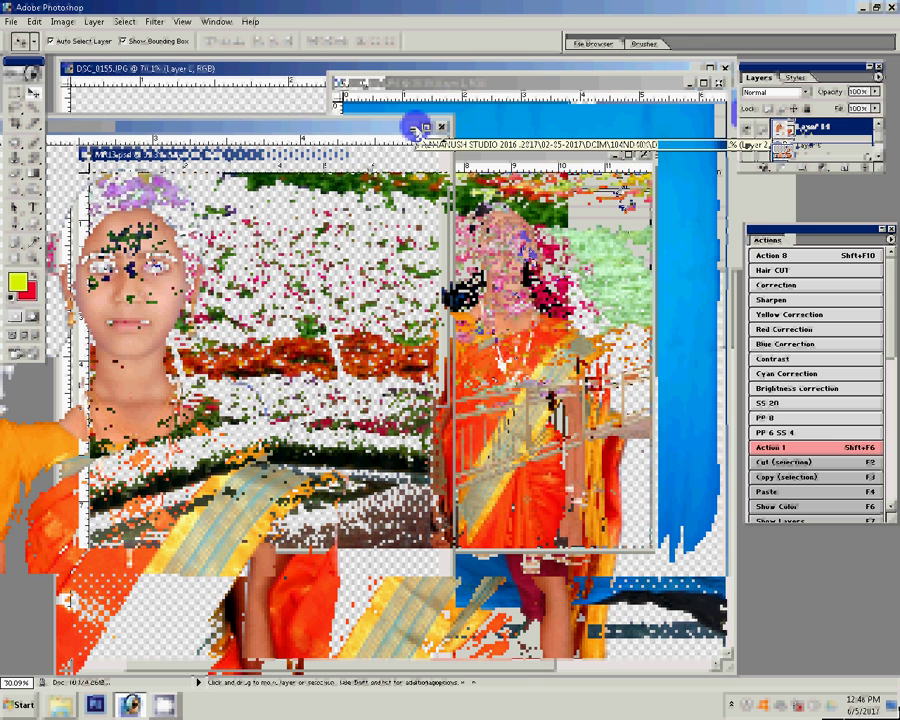
Move the pasted girl higher in the garden and shrink her slightly
{"action": "key", "text": "ctrl+t"}
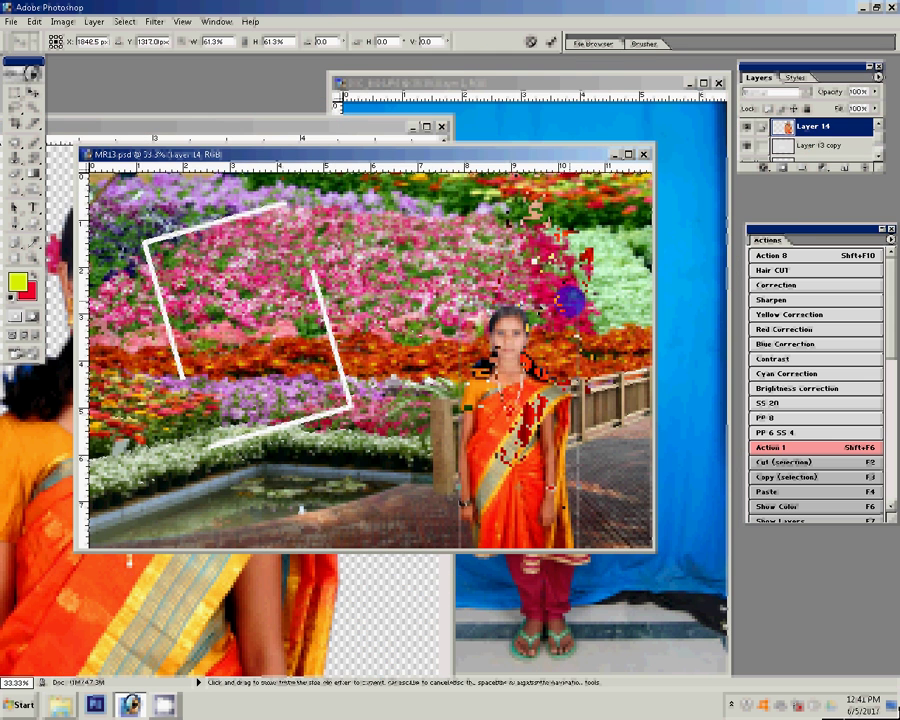
{"action": "mouse_move", "coordinate": [545, 405]}
{"action": "left_mouse_down"}
{"action": "mouse_move", "coordinate": [542, 226]}
{"action": "mouse_move", "coordinate": [573, 226]}
{"action": "left_mouse_up"}
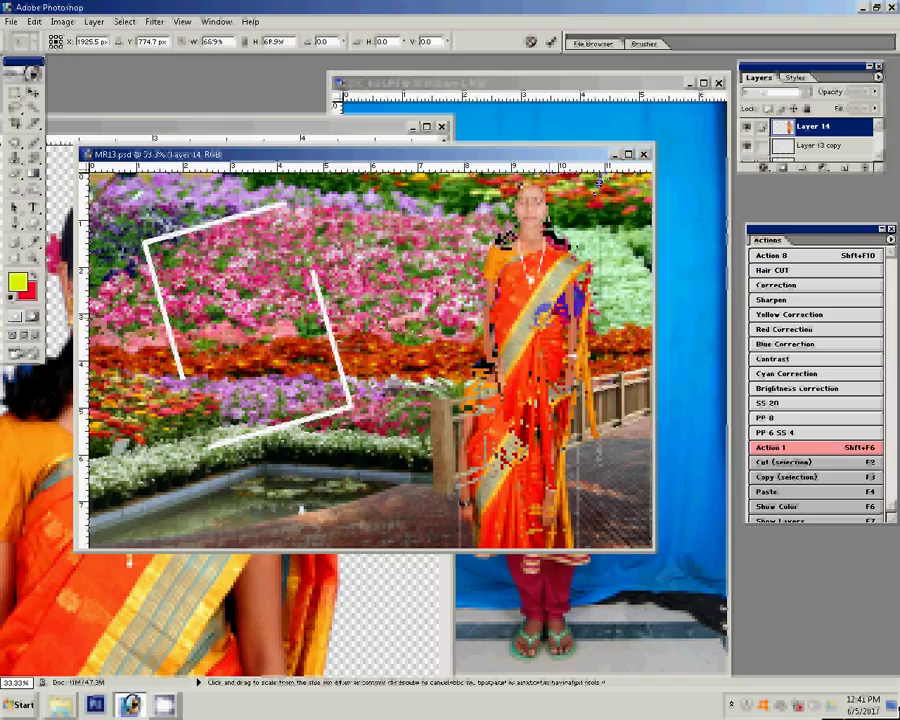
{"action": "left_click_drag", "start_coordinate": [600, 179], "coordinate": [600, 185]}
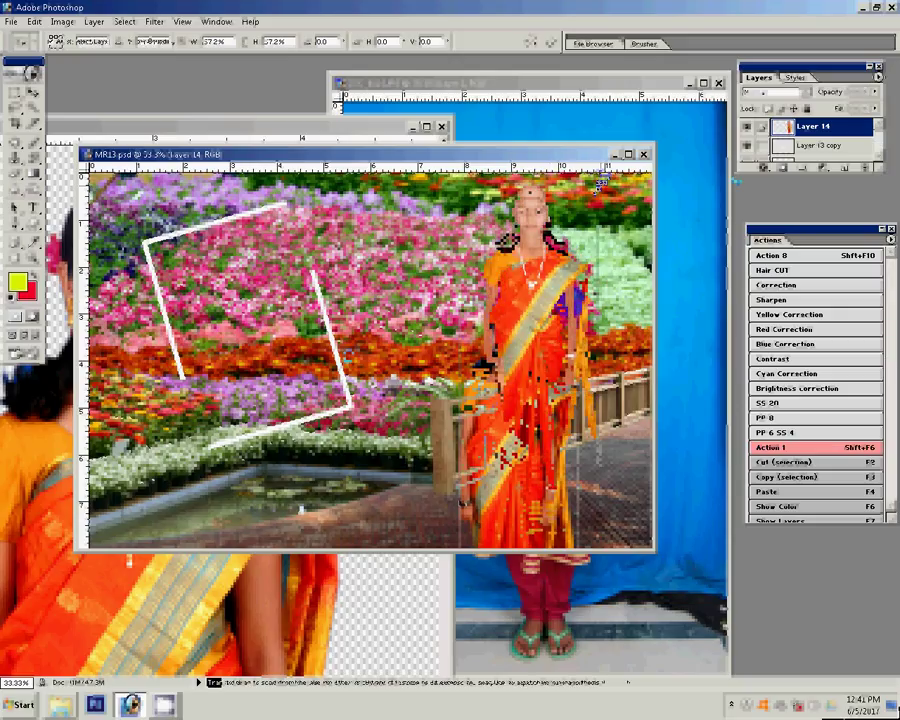
{"action": "key", "text": "Return"}
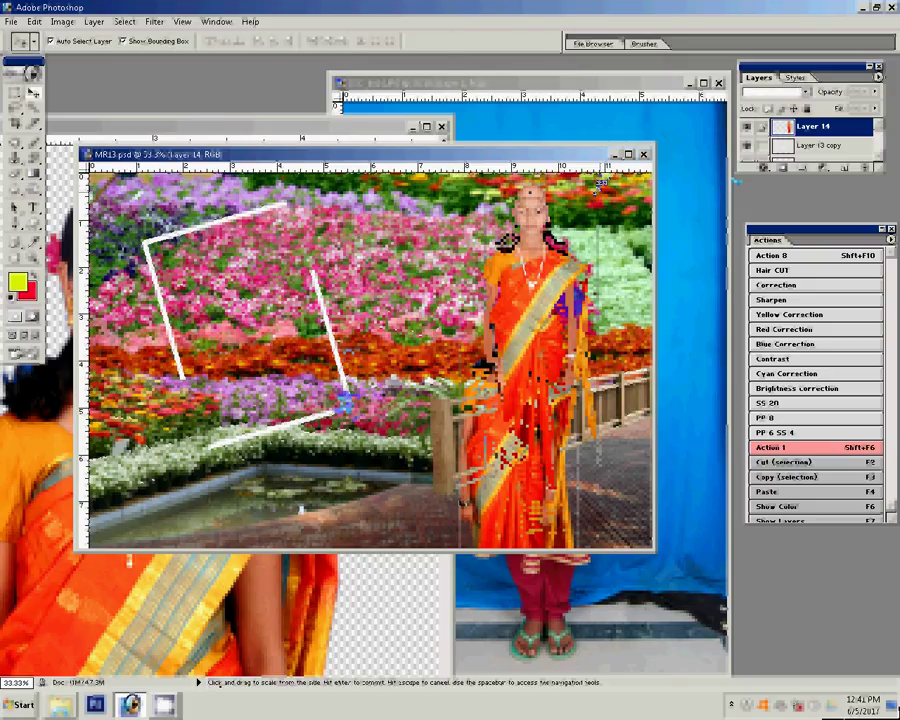
Duplicate the white frame layer, paste a second girl into the left frame, and duplicate her layer
{"action": "left_click", "coordinate": [346, 405]}
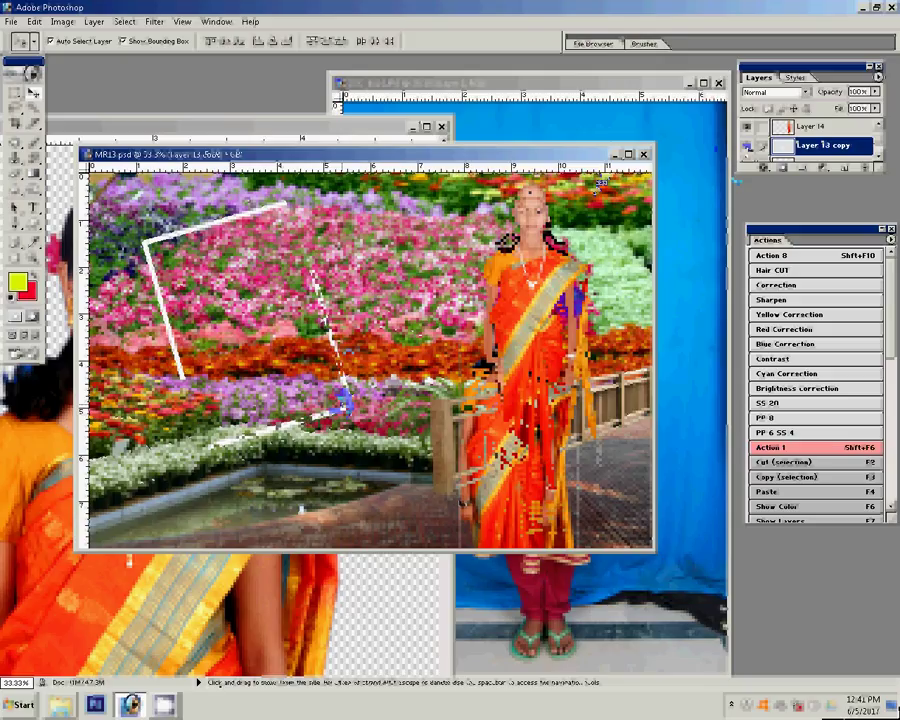
{"action": "key", "text": "ctrl+j"}
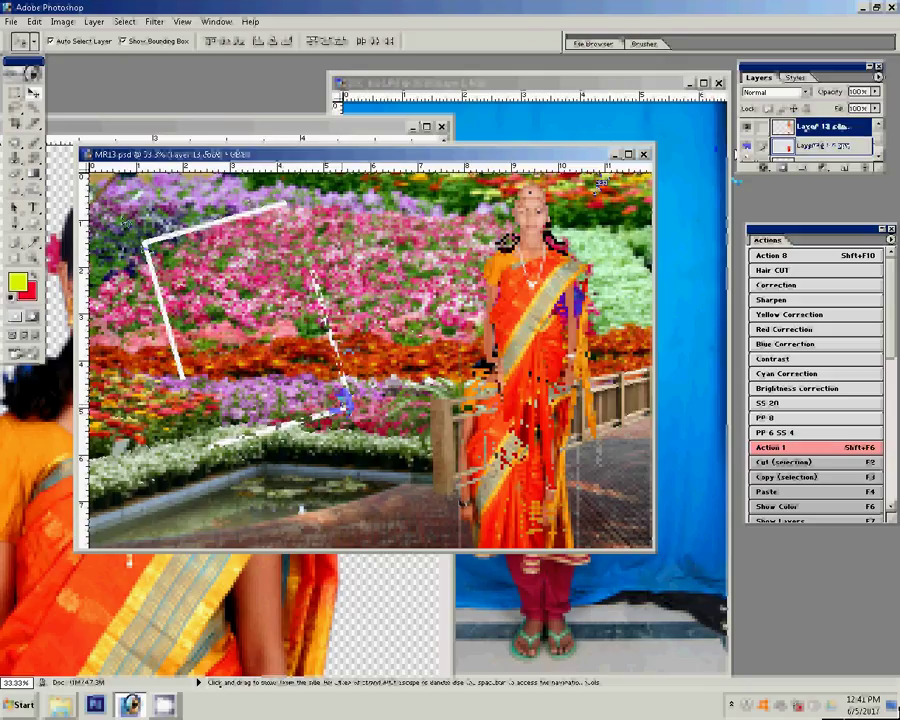
{"action": "key", "text": "alt+bracketleft"}
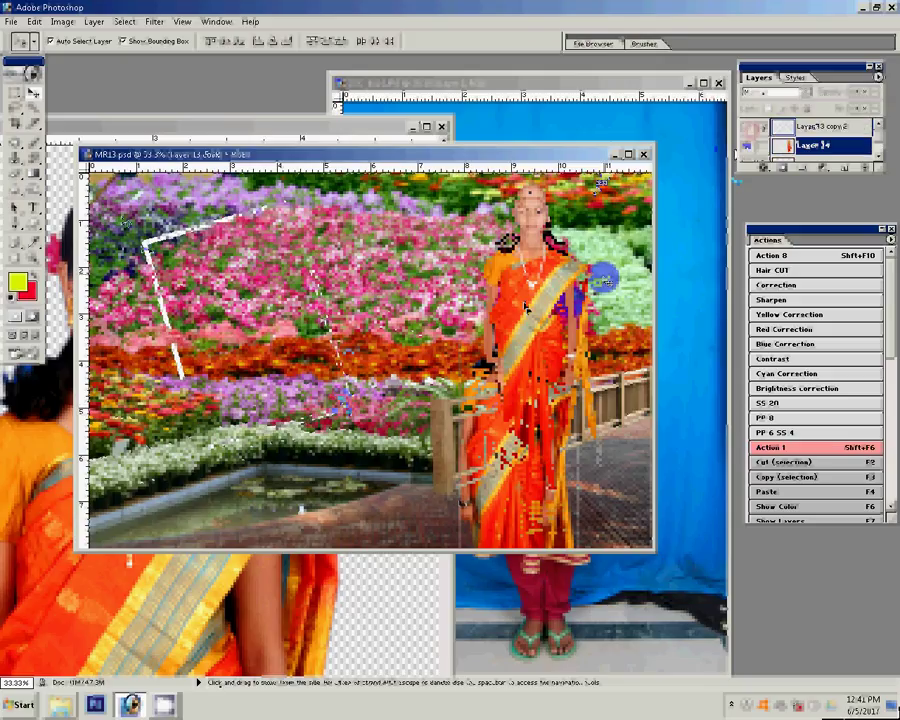
{"action": "key", "text": "ctrl+v"}
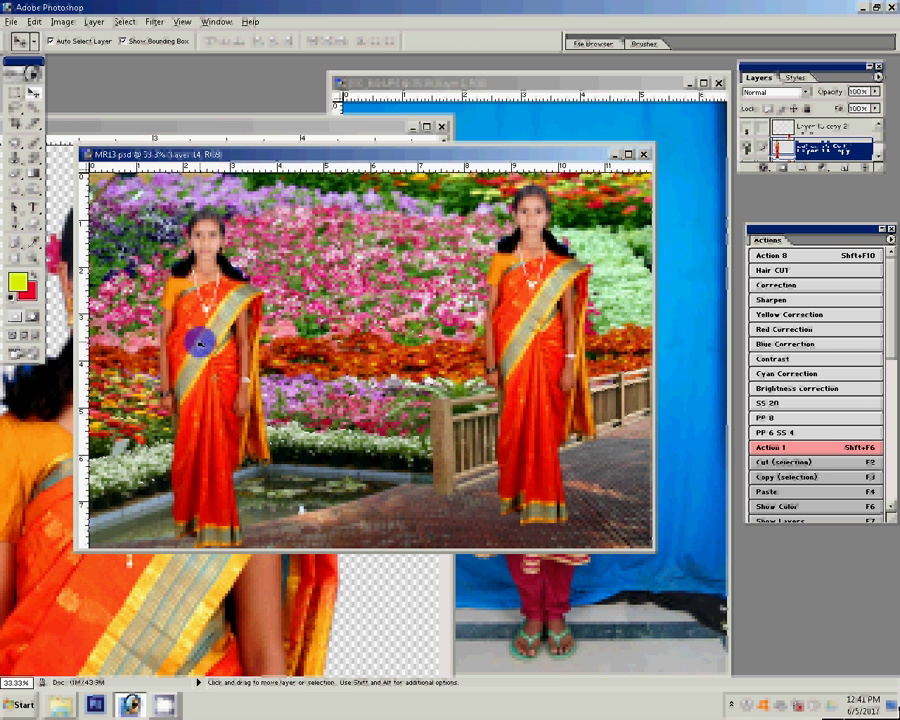
{"action": "key", "text": "ctrl+j"}
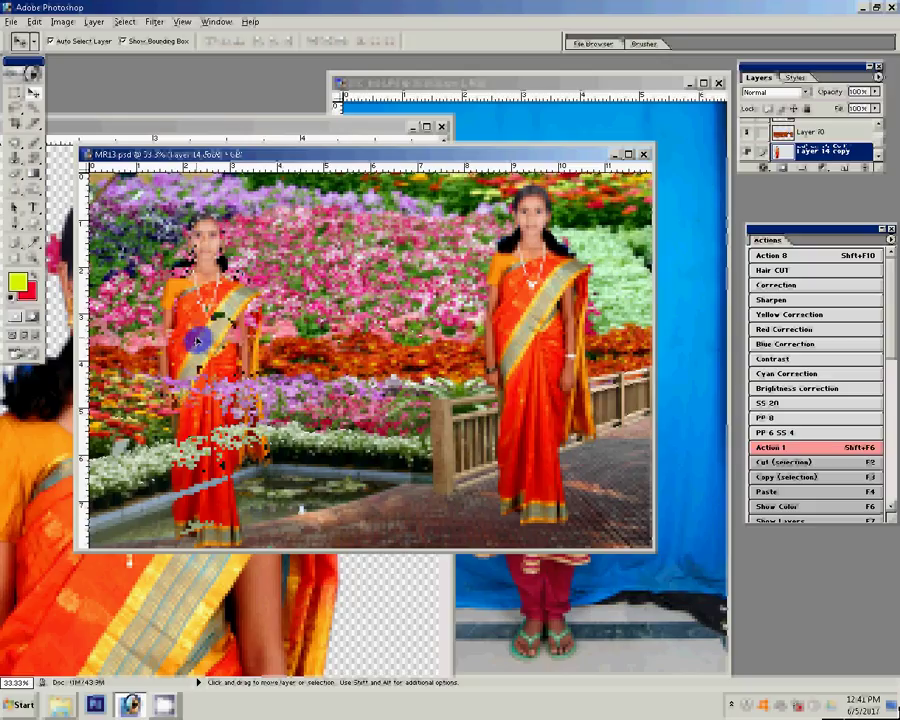
{"action": "key", "text": "ctrl+j"}
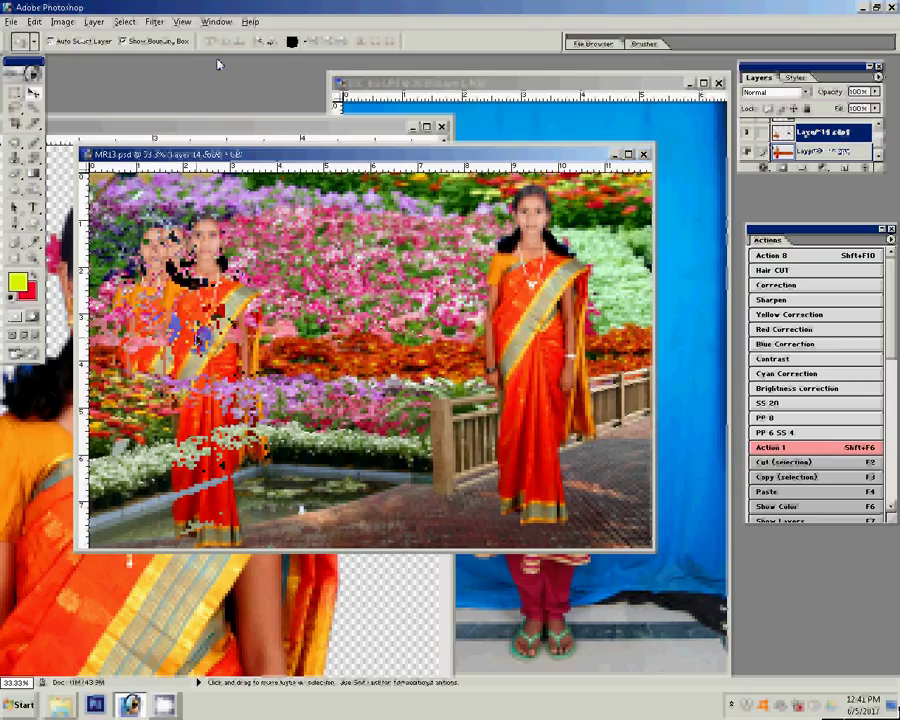
Set the Custom Shape tool to draw a shape layer with the gold gradient style
{"action": "key", "text": "u"}
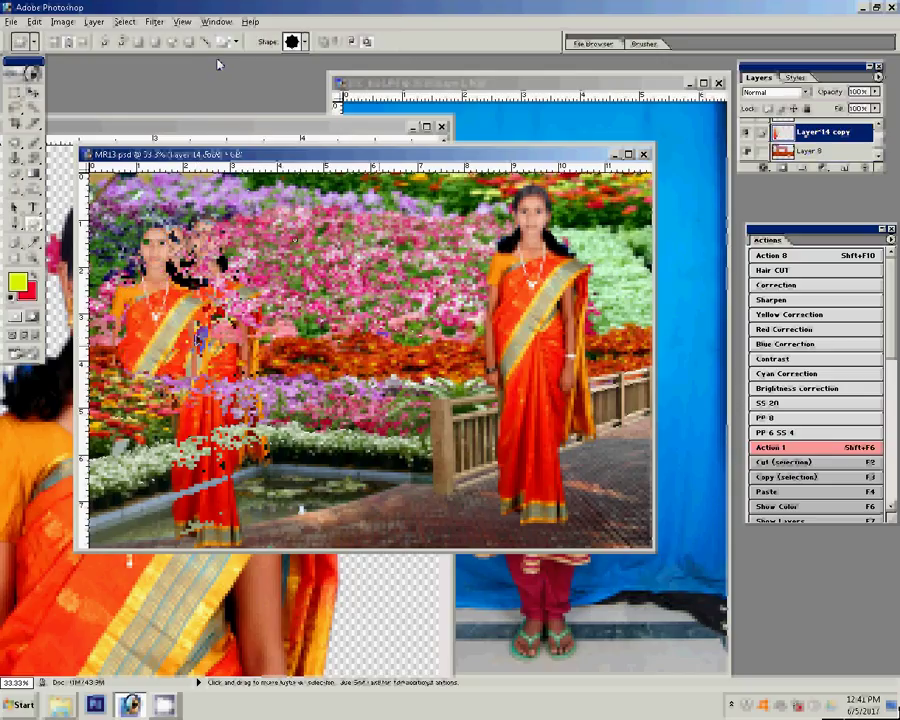
{"action": "left_click", "coordinate": [53, 40]}
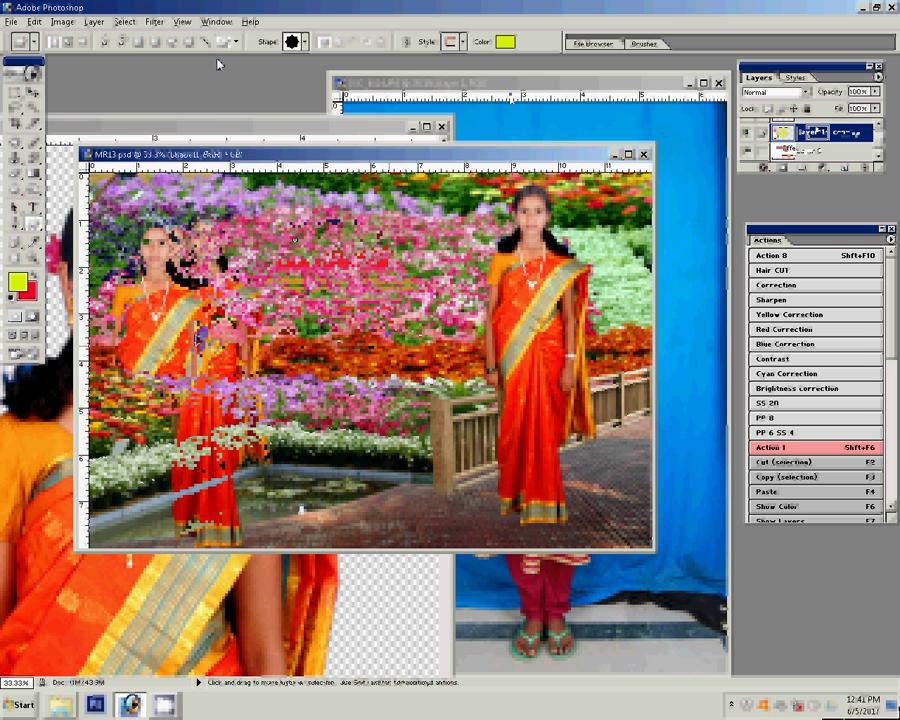
{"action": "left_click", "coordinate": [453, 42]}
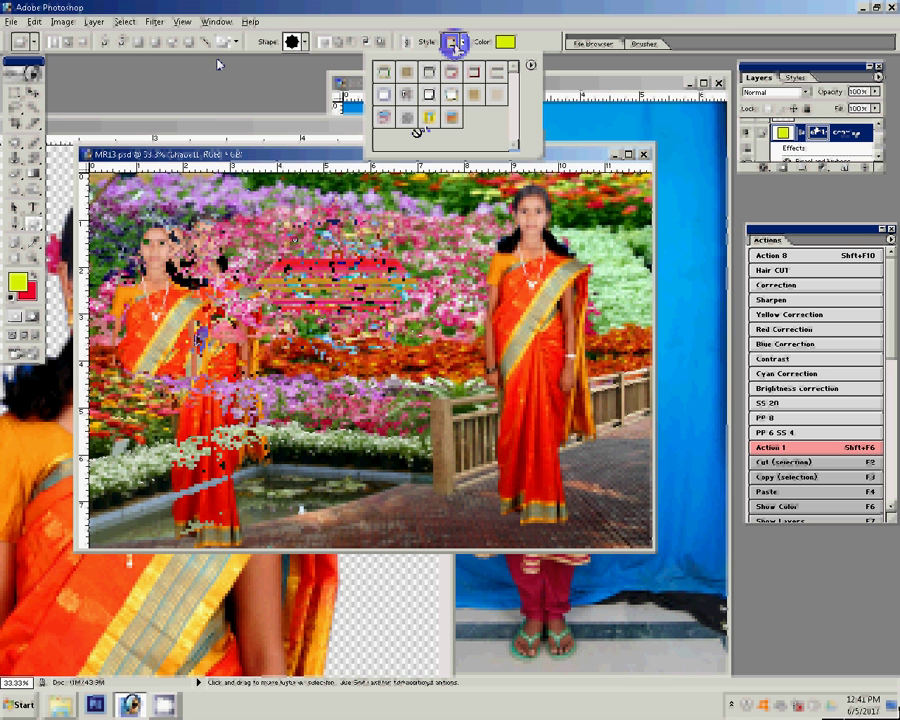
{"action": "left_click", "coordinate": [430, 117]}
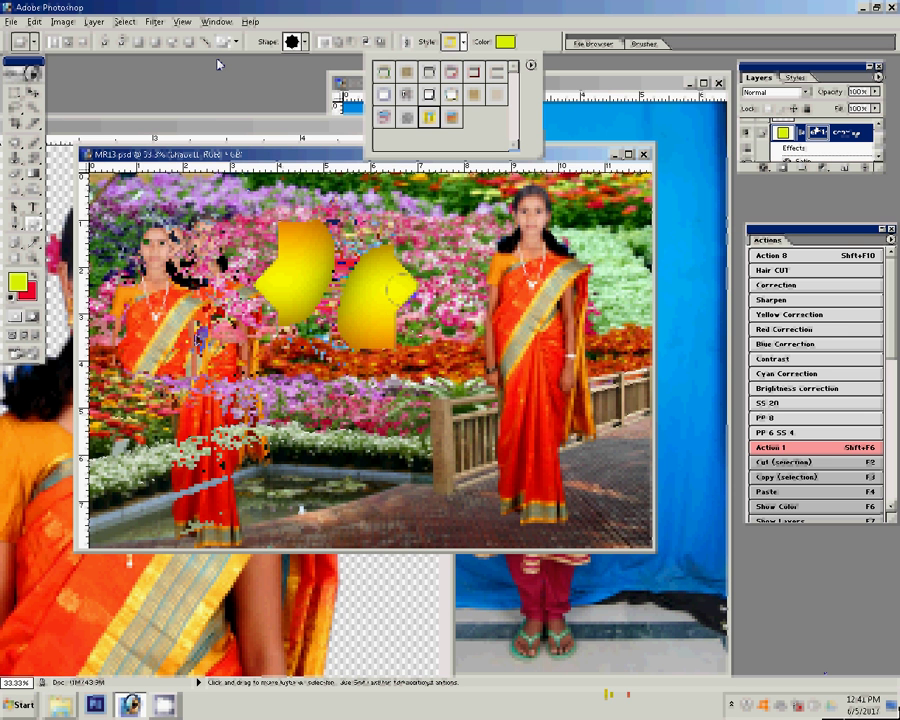
{"action": "left_click", "coordinate": [397, 287]}
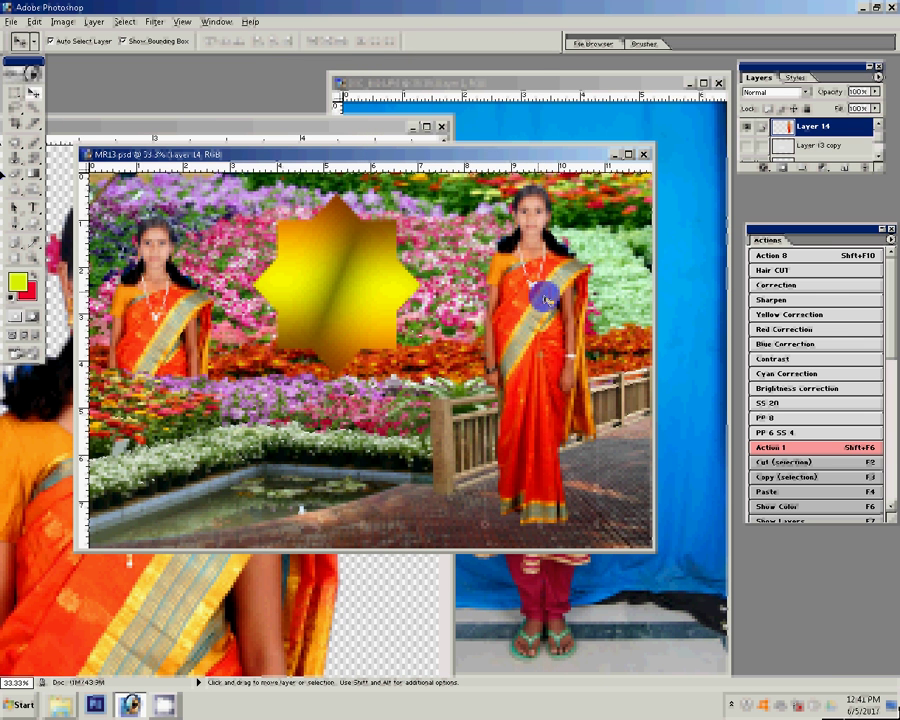
{"action": "left_click", "coordinate": [15, 96]}
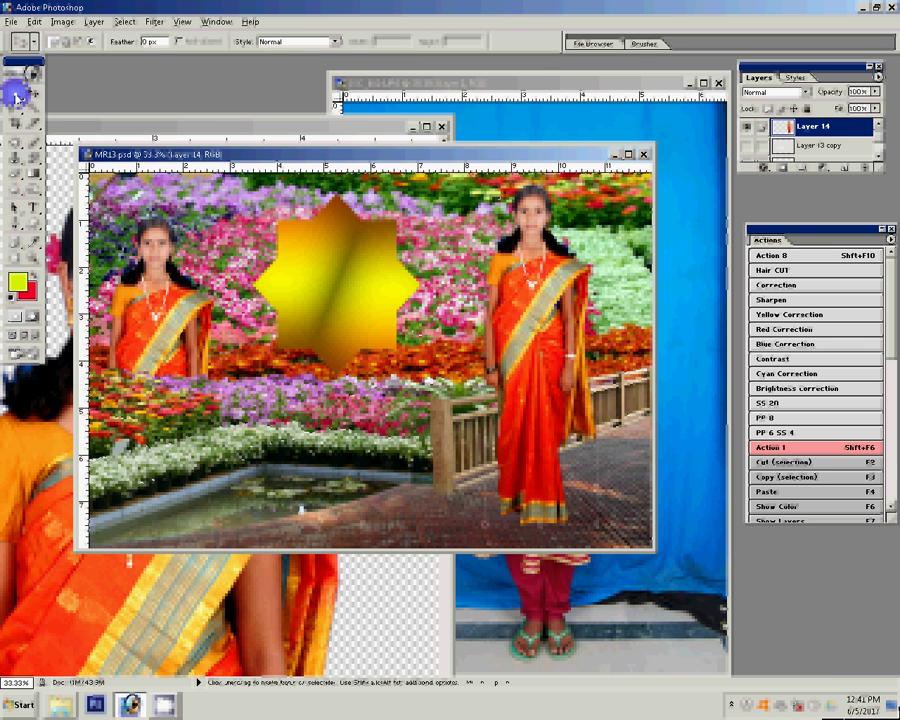
Paste the girl's photo into the gold star on a new layer, touch it up, and duplicate it
{"action": "key", "text": "ctrl+shift+alt+n"}
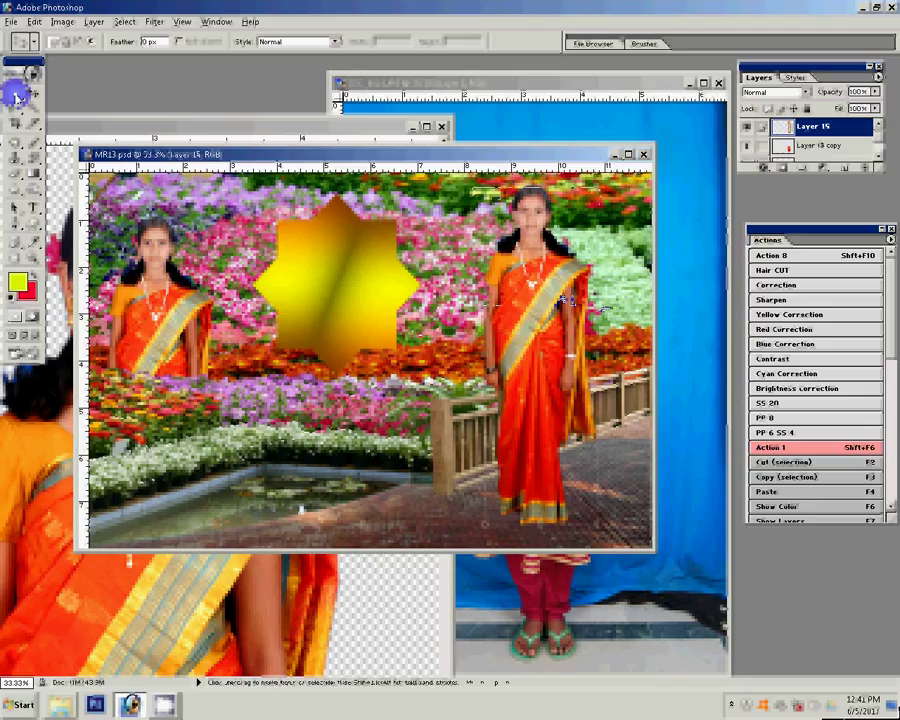
{"action": "key", "text": "ctrl+shift+v"}
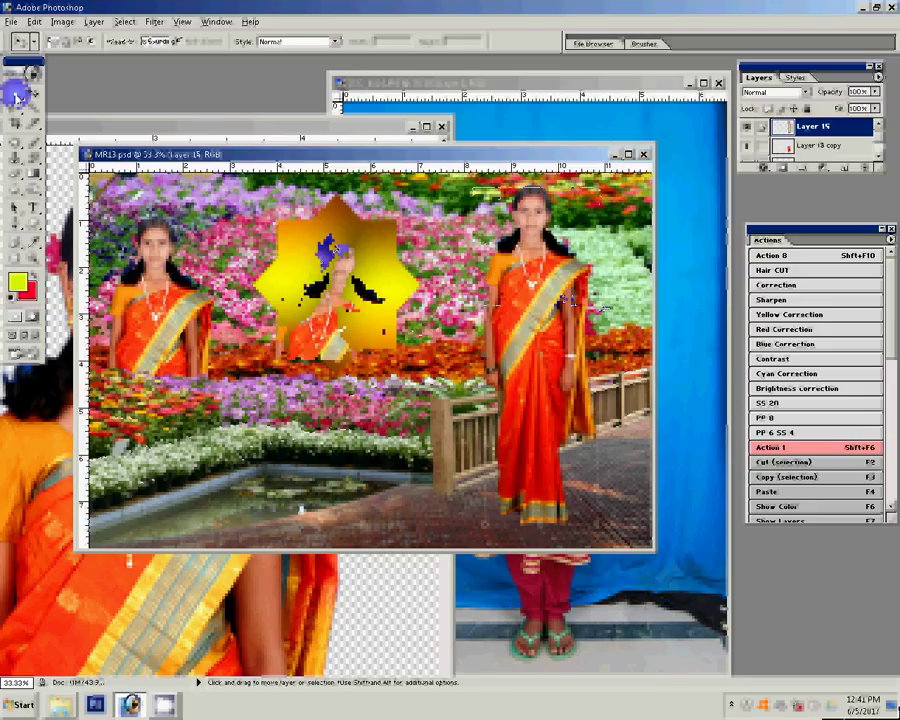
{"action": "key", "text": "b"}
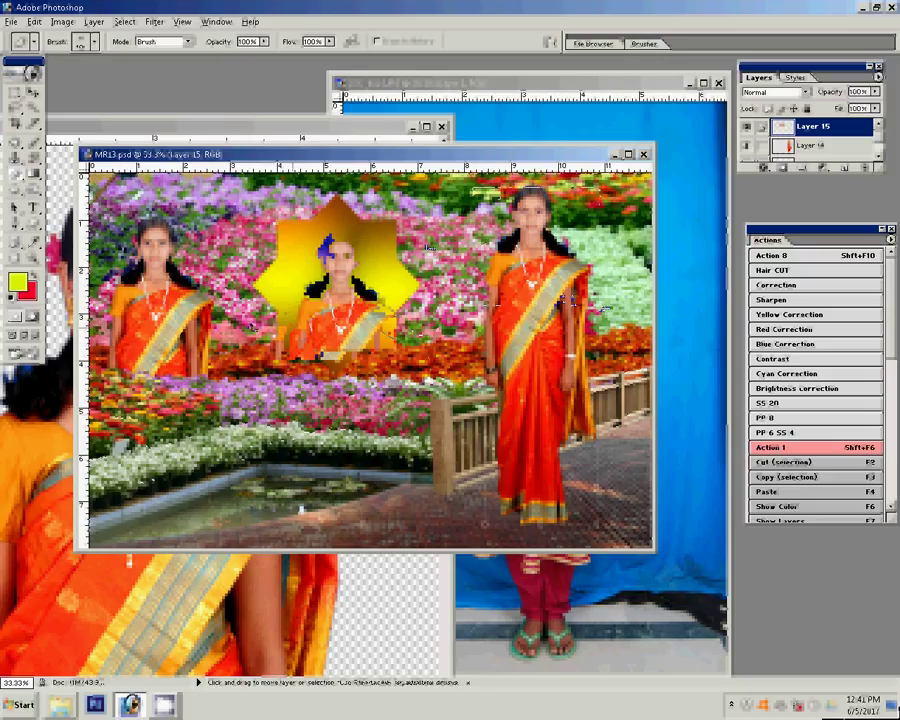
{"action": "key", "text": "ctrl+j"}
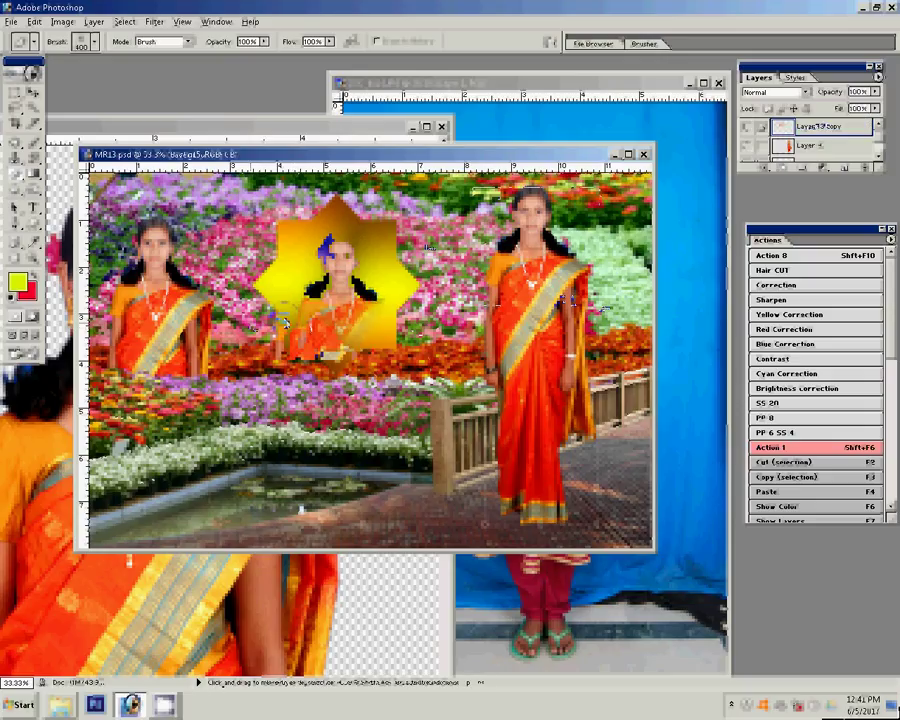
{"action": "key", "text": "ctrl+shift+e"}
{"action": "left_click", "coordinate": [70, 22]}
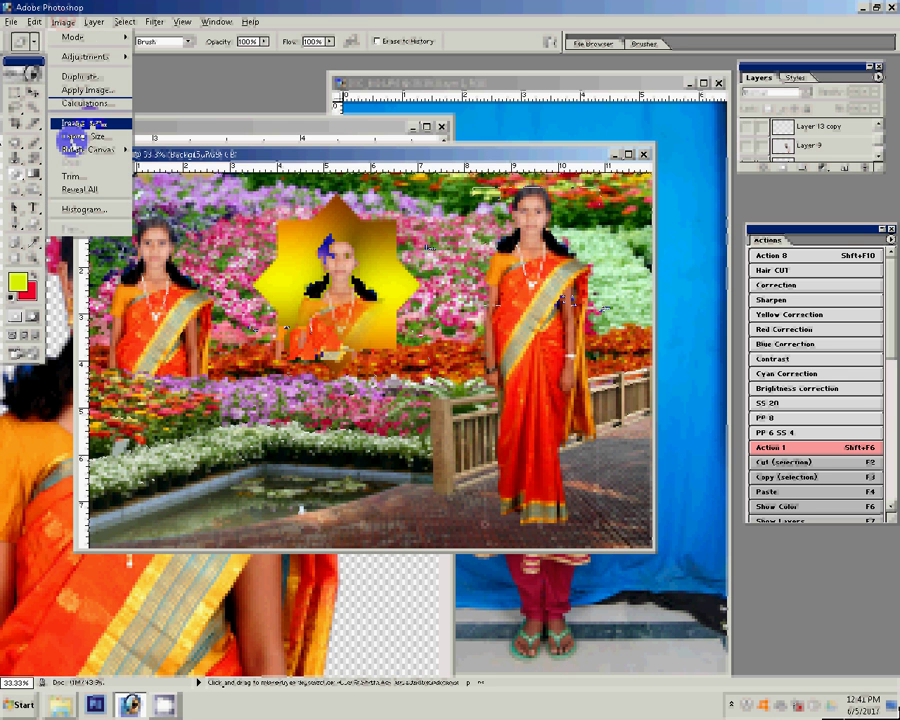
Resize the composite to 6 inches wide at 300 pixels/inch, then start Save As
{"action": "left_click", "coordinate": [72, 124]}
{"action": "type", "text": "6"}
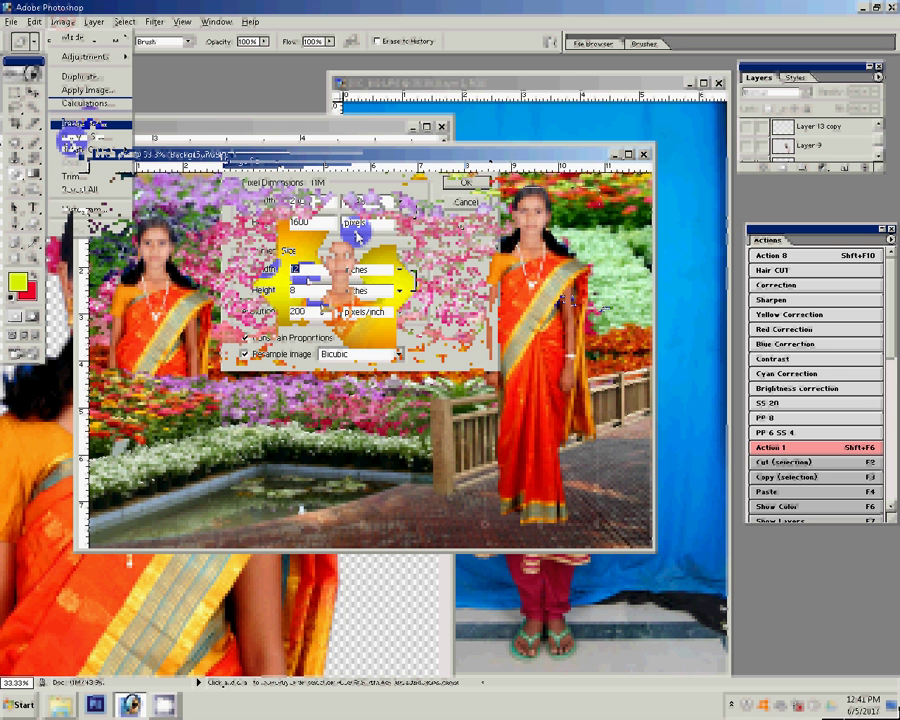
{"action": "double_click", "coordinate": [300, 311]}
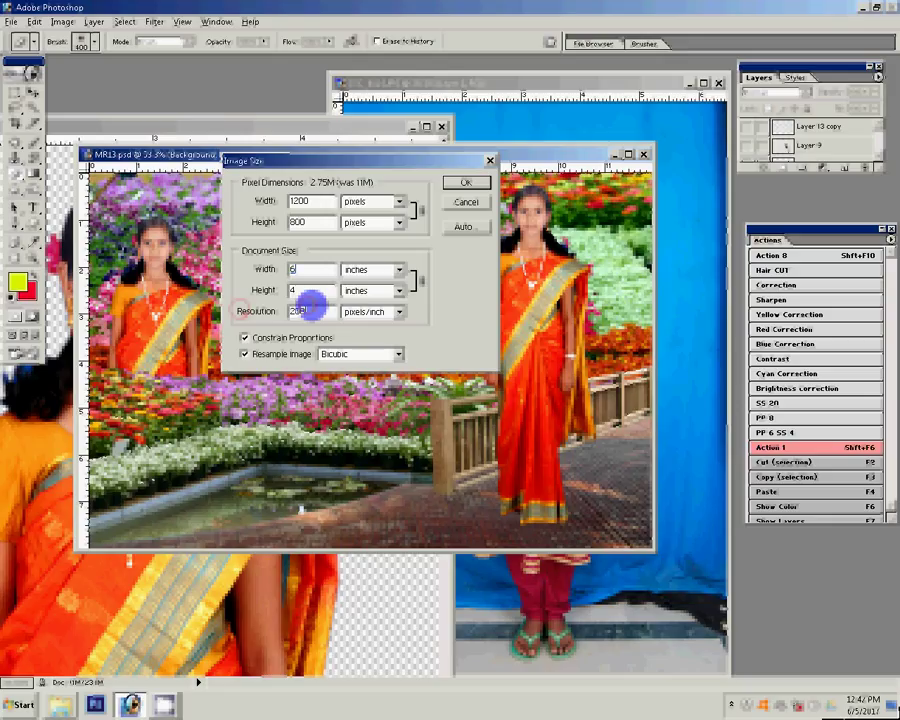
{"action": "type", "text": "3"}
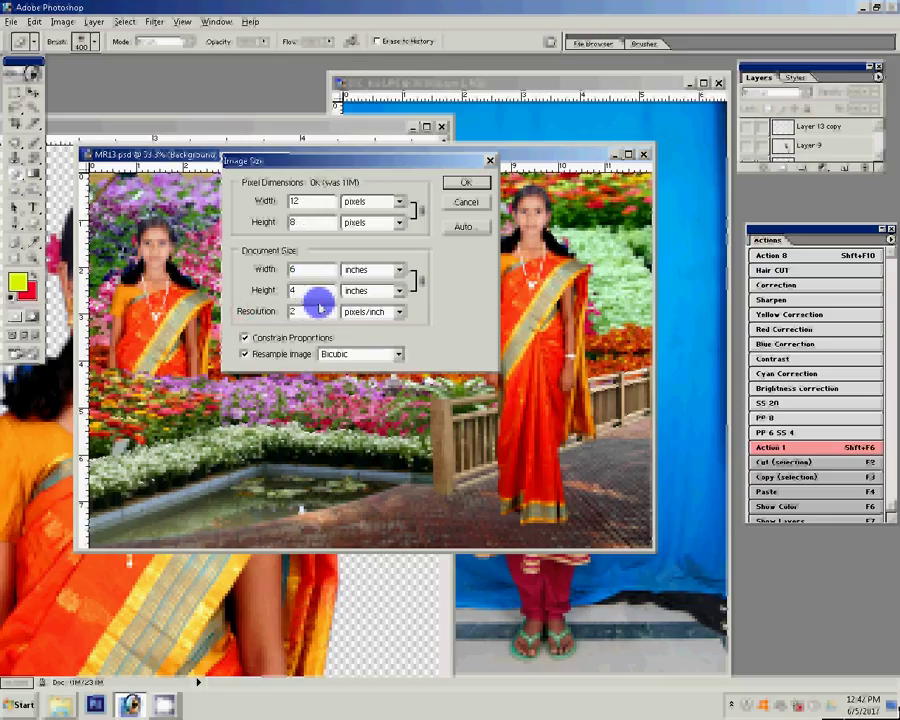
{"action": "type", "text": "00"}
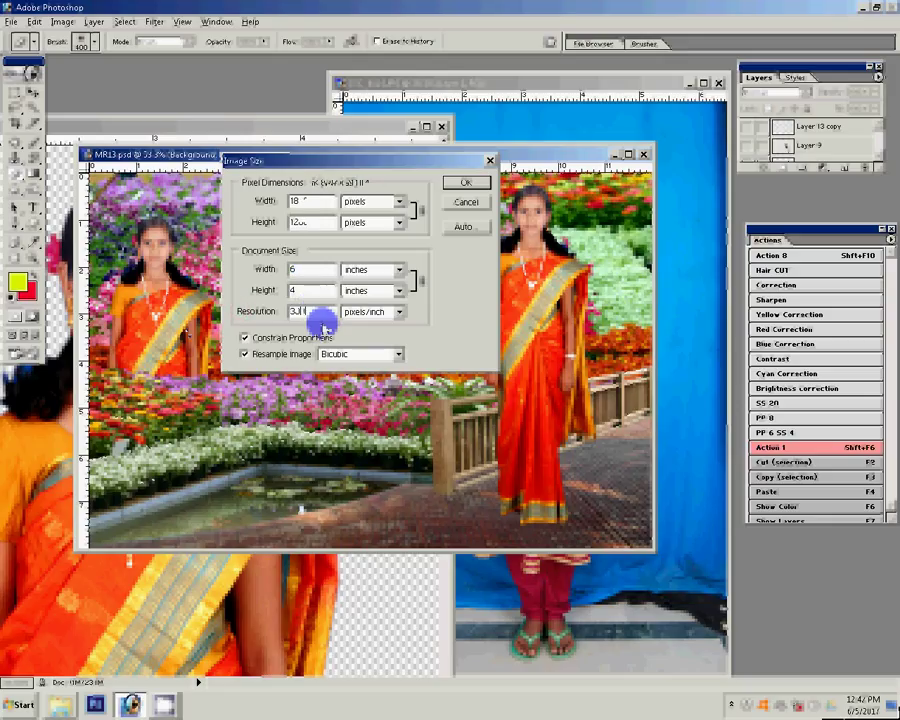
{"action": "key", "text": "Return"}
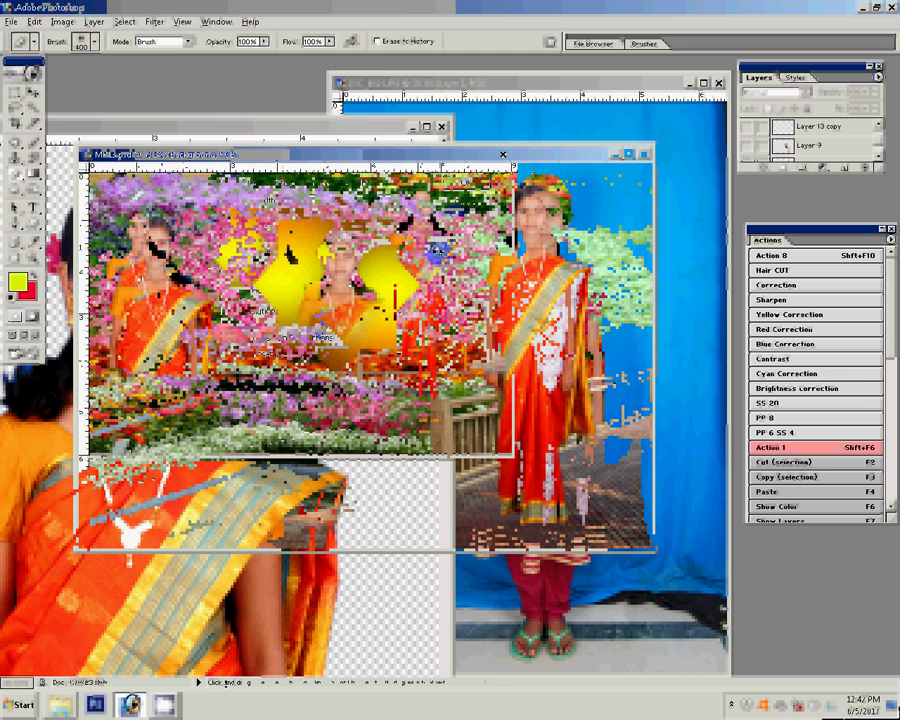
{"action": "key", "text": "ctrl+s"}
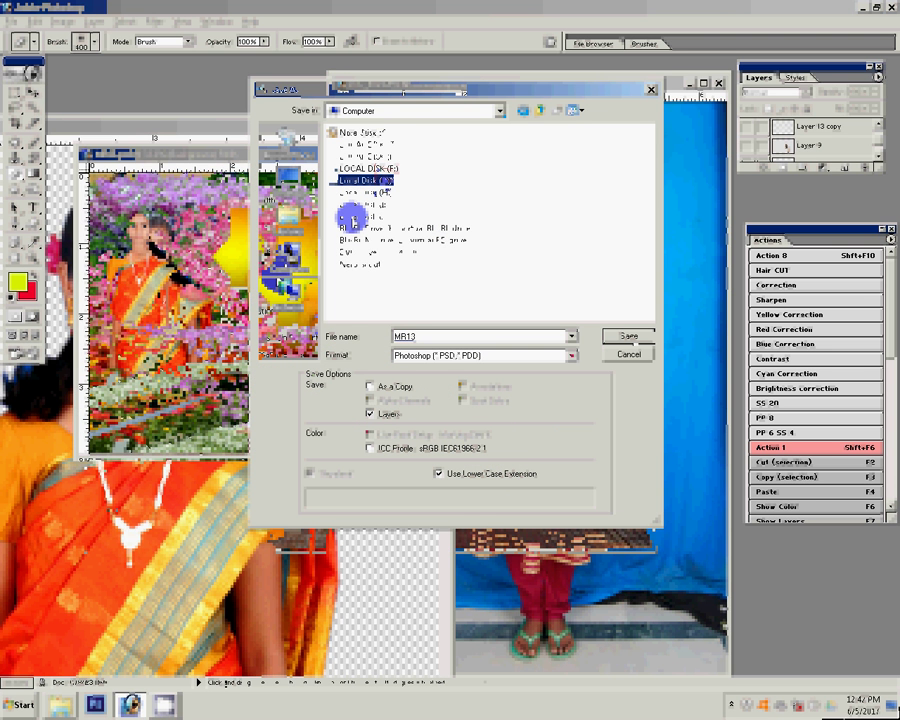
Save into folder 5 as a JPEG named '04x6=0', bringing up JPEG Options
{"action": "double_click", "coordinate": [351, 216]}
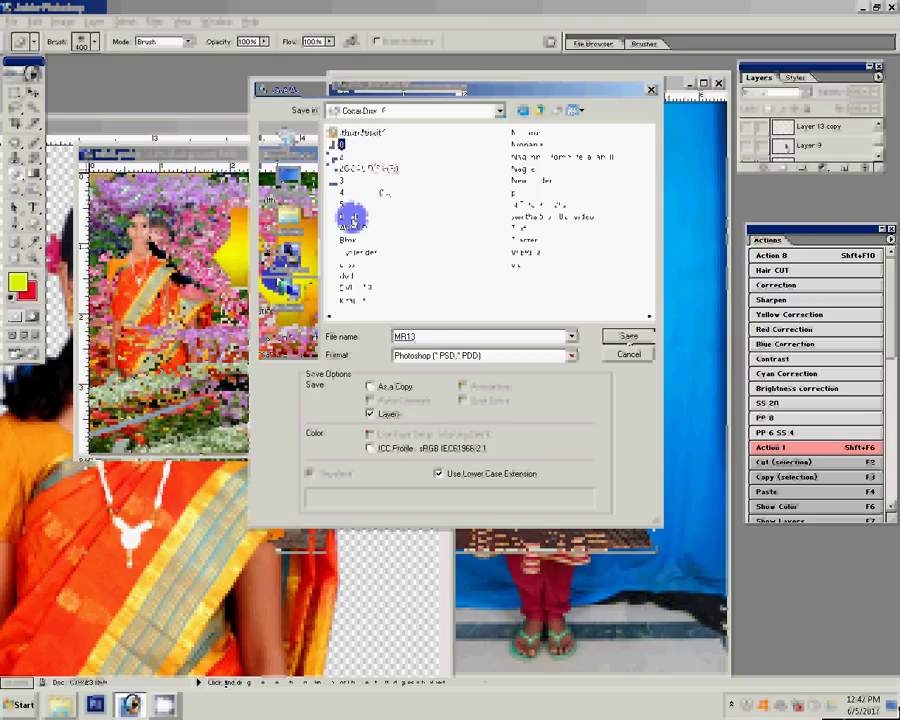
{"action": "double_click", "coordinate": [351, 216]}
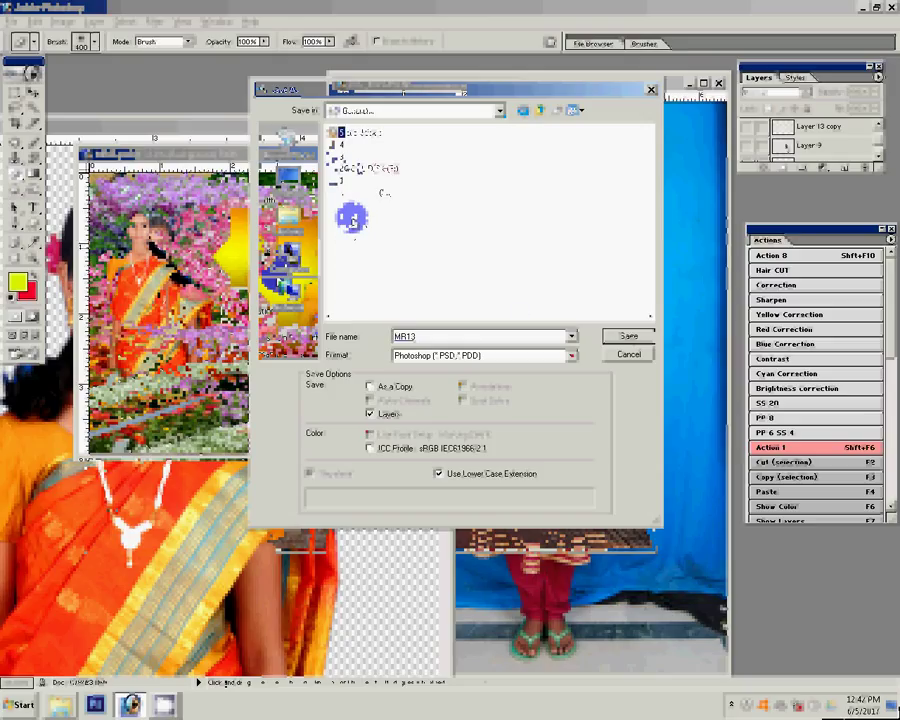
{"action": "left_click", "coordinate": [457, 355]}
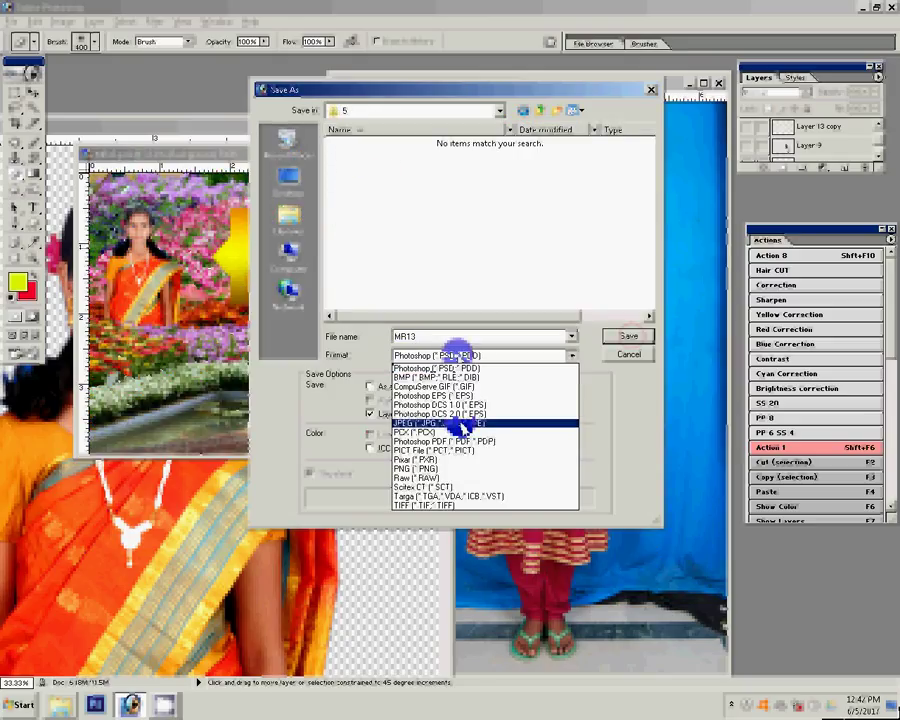
{"action": "left_click", "coordinate": [462, 422]}
{"action": "type", "text": "04"}
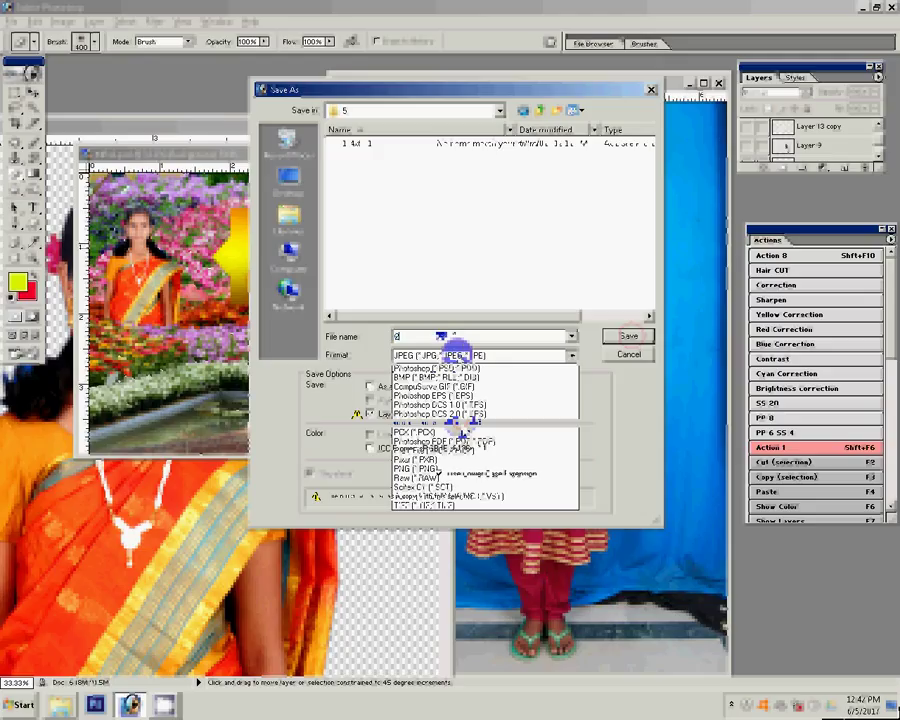
{"action": "type", "text": "x6"}
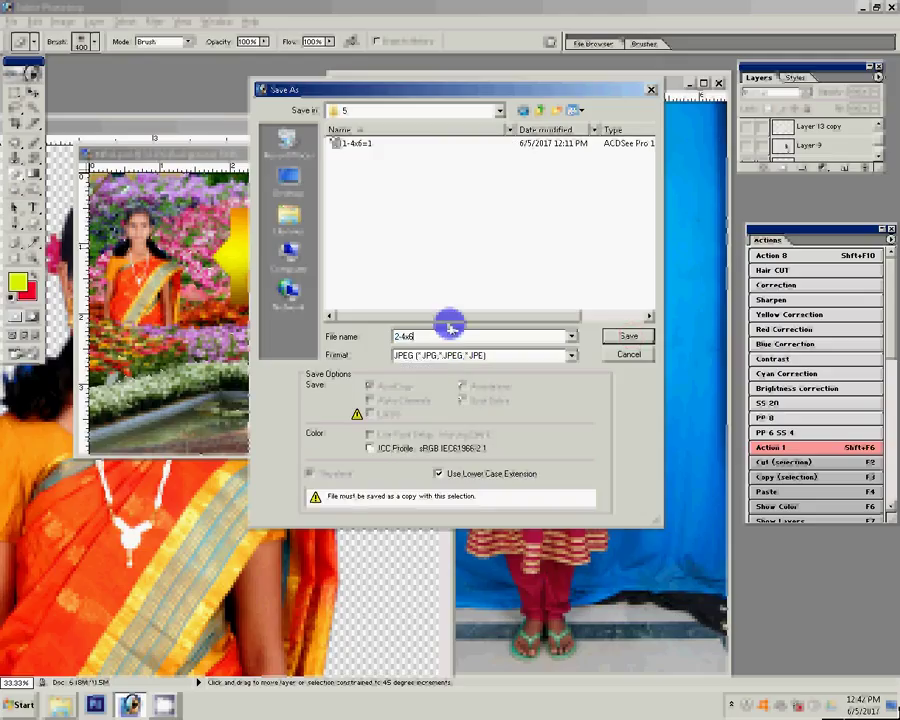
{"action": "type", "text": "=0"}
{"action": "key", "text": "Return"}
{"action": "key", "text": "Return"}
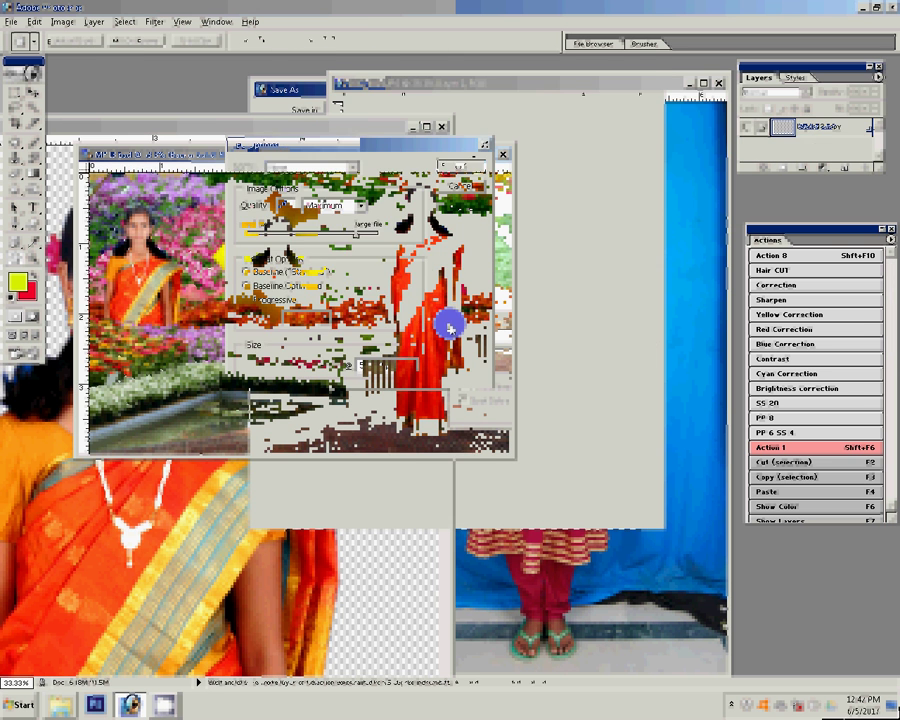